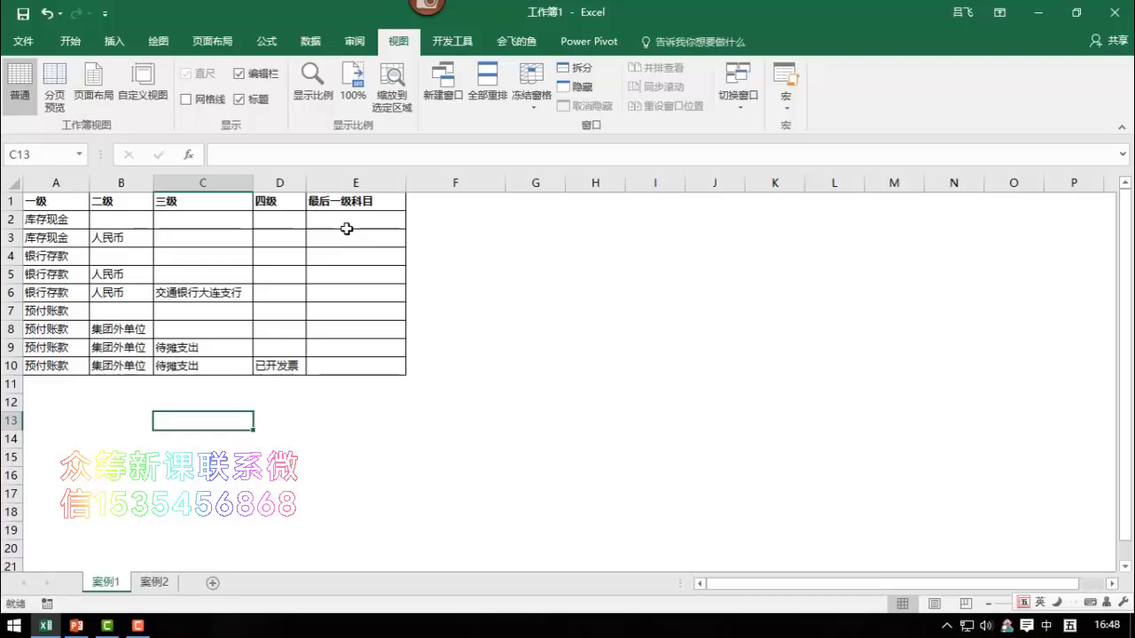
Enter the formula =LOOKUP("座",A2:D2) in E2 to return the last text entry of the row
click(348, 220)
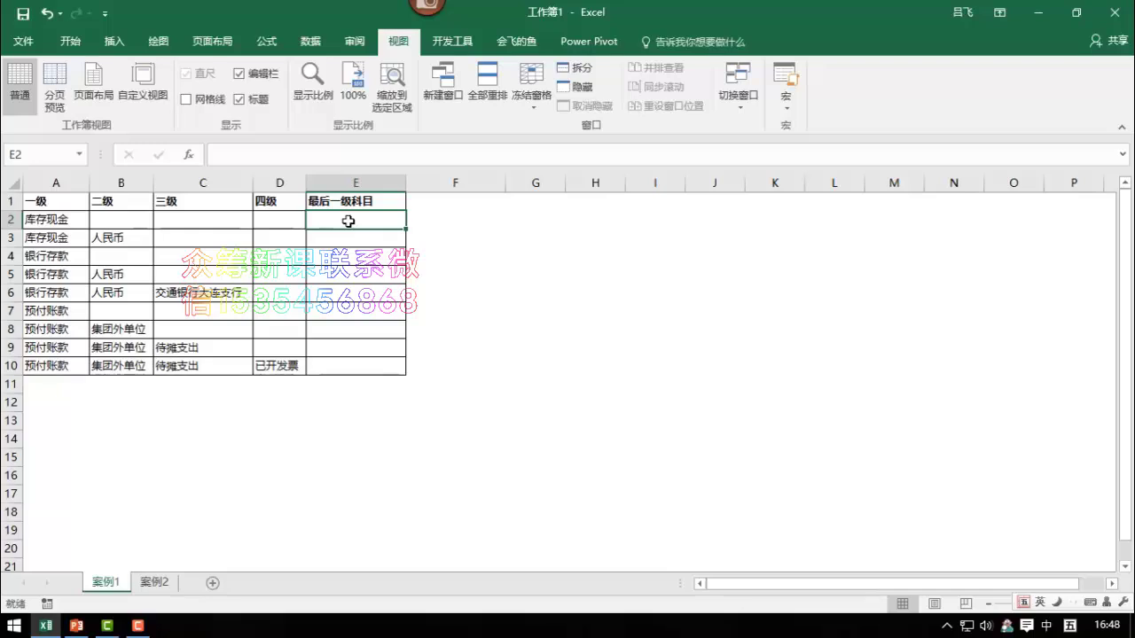
text(=)
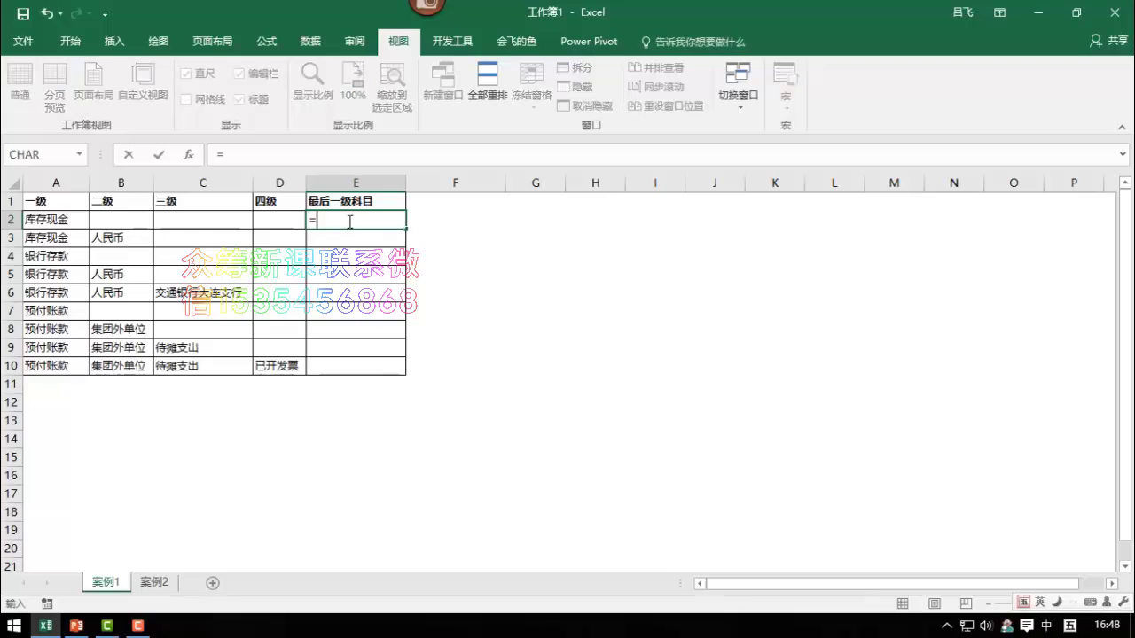
text(lookup()
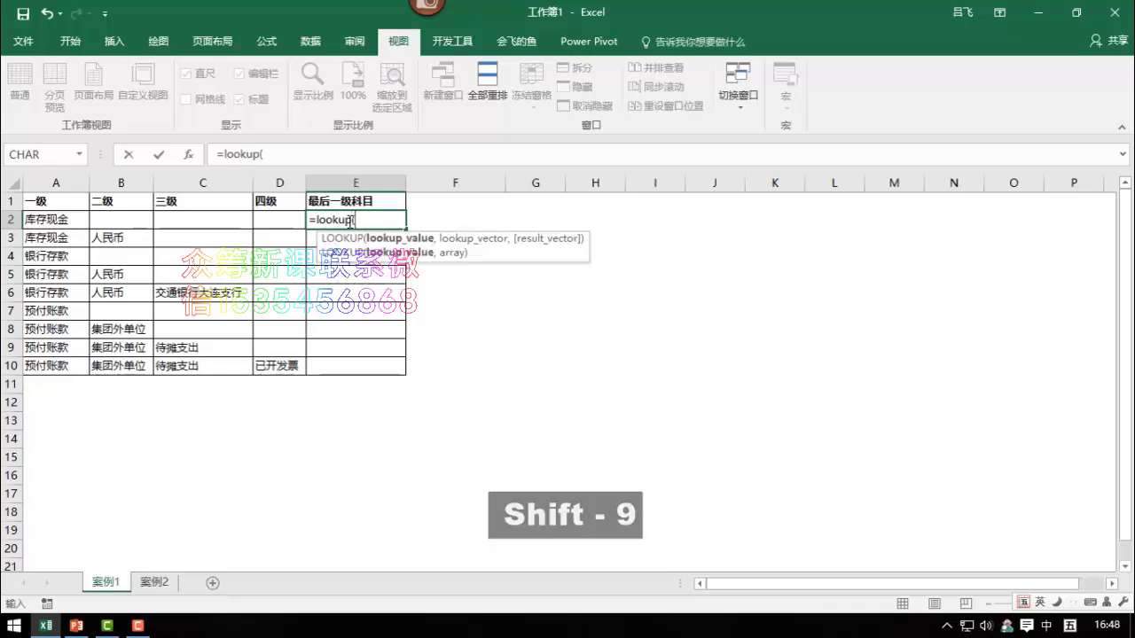
text(")
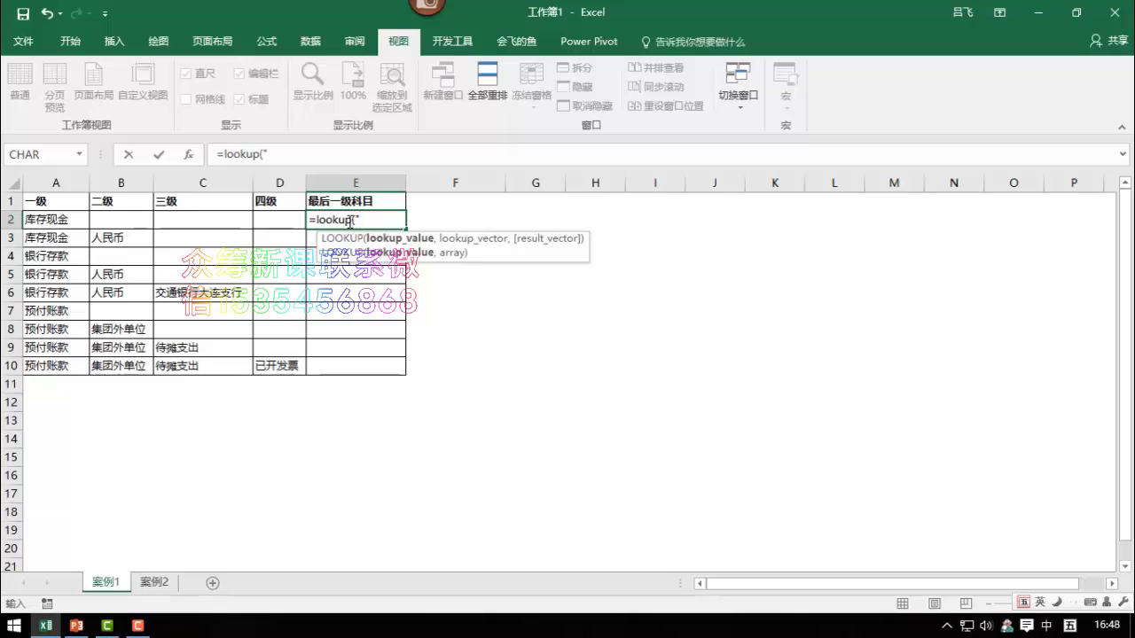
key(shift)
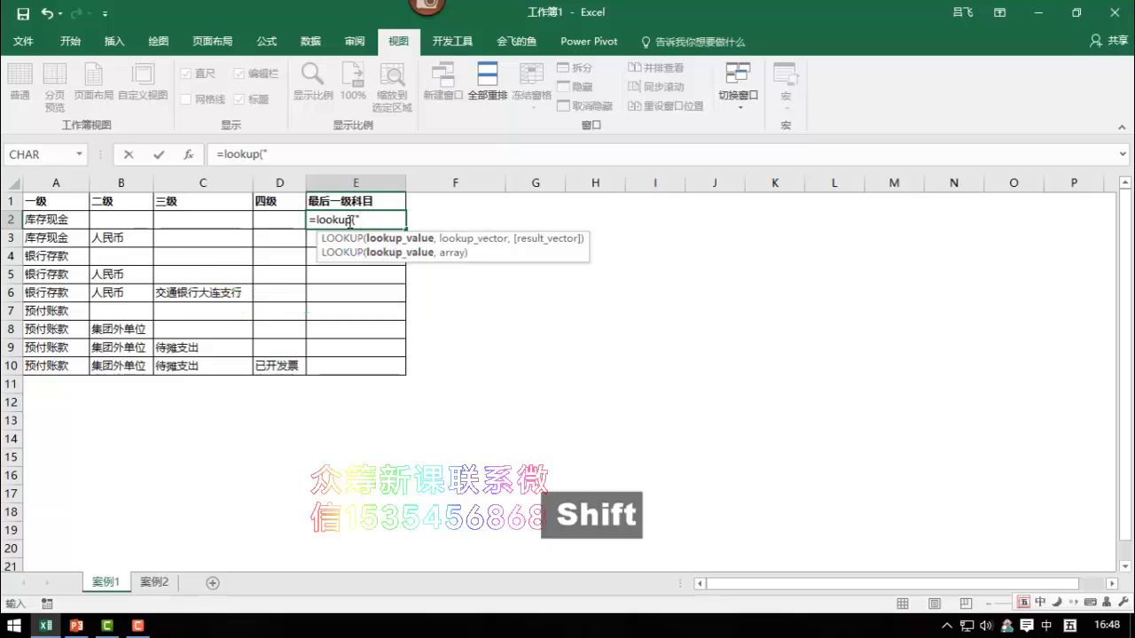
text(yww)
key(space)
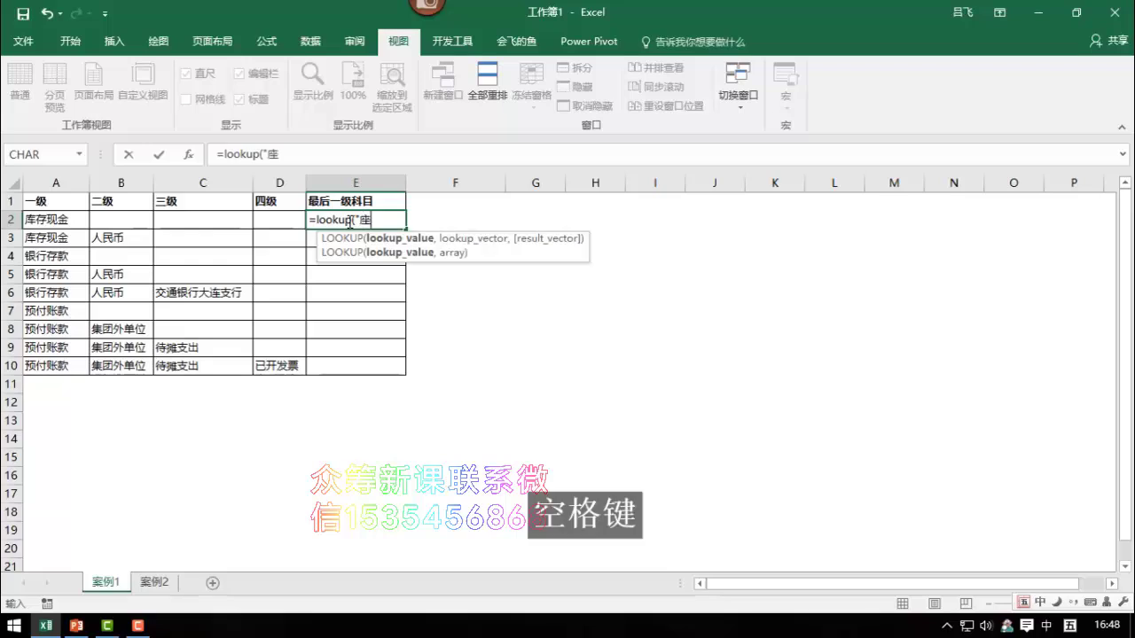
key(shift)
text(",)
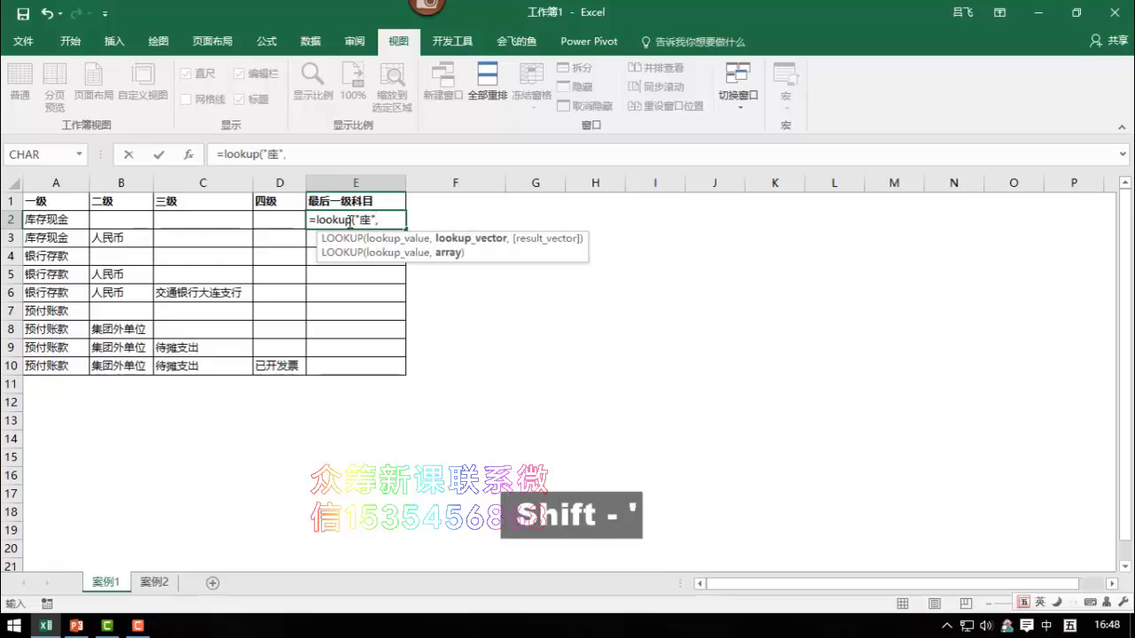
drag(46, 227, 258, 219)
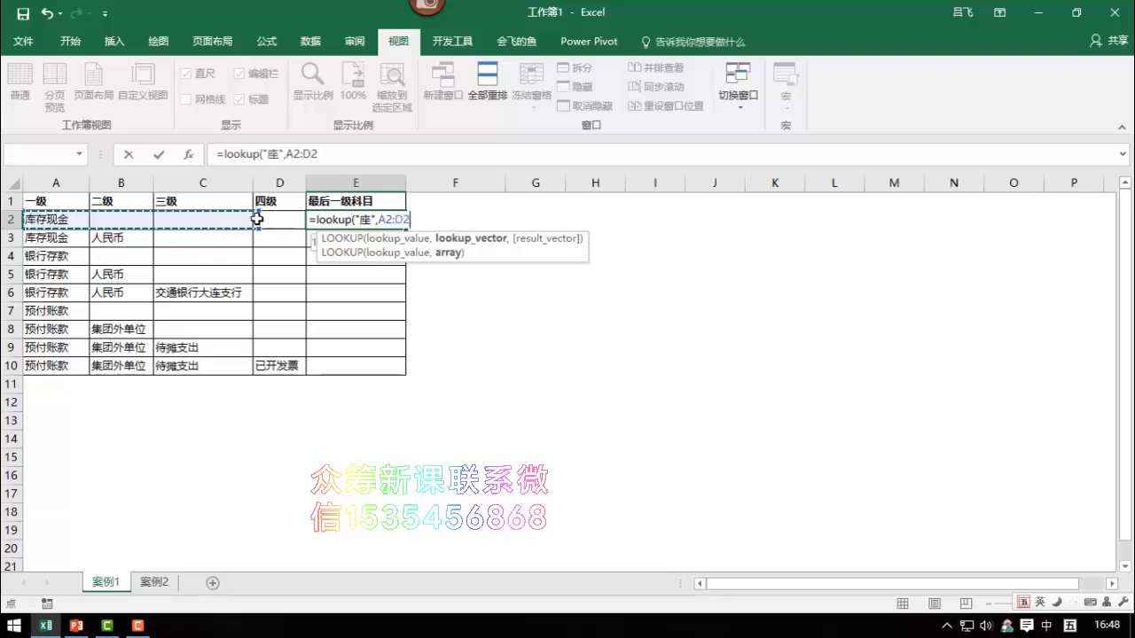
text())
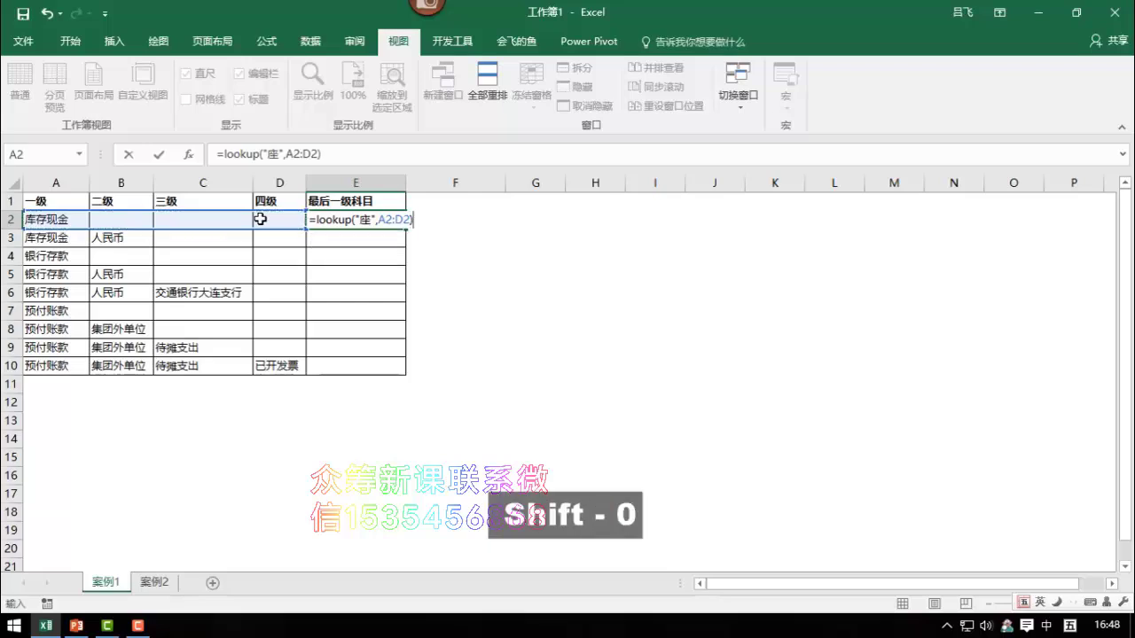
key(Return)
Fill the E2 formula down the 最后一级科目 column to row 10
click(332, 219)
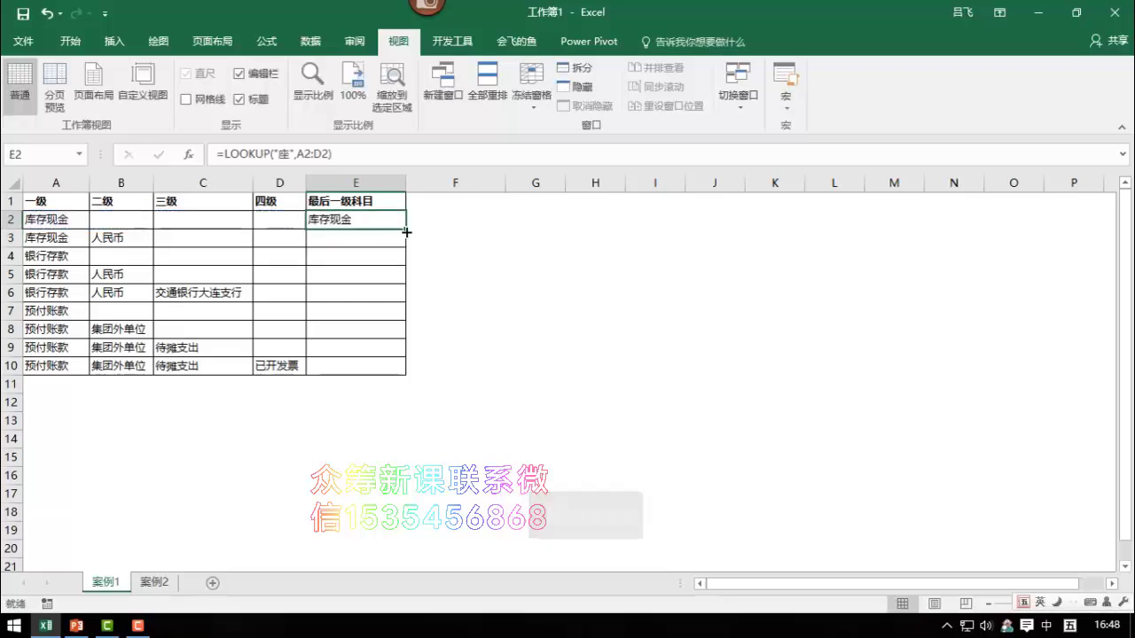
double_click(406, 231)
click(355, 219)
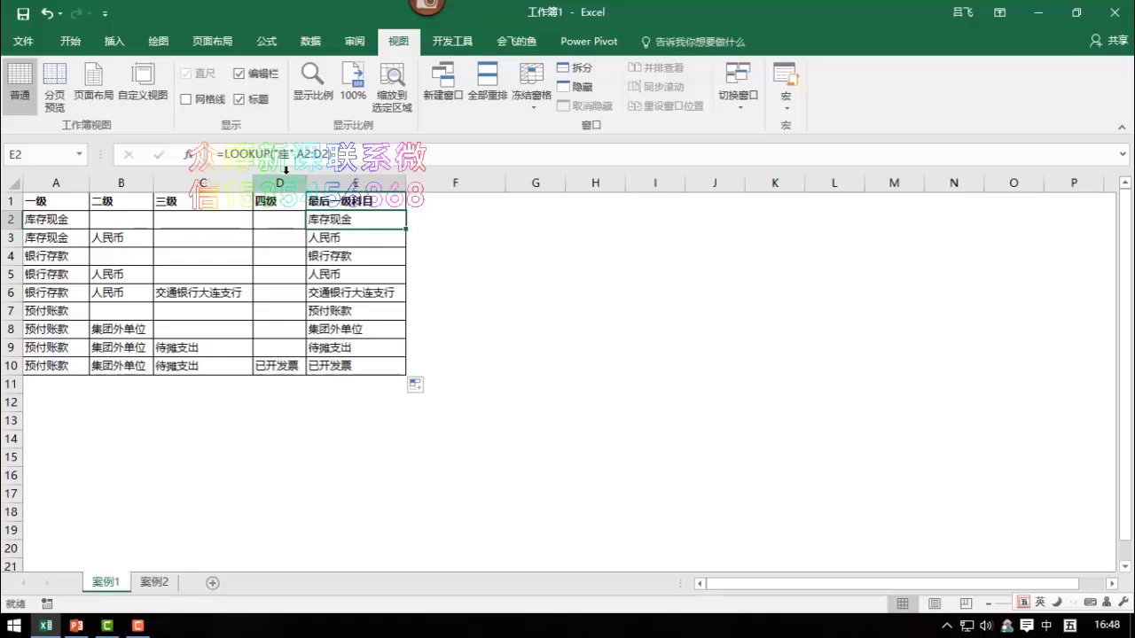
Replace the first-level account in A2 with the number 1233 and check the formula cell E2
click(71, 219)
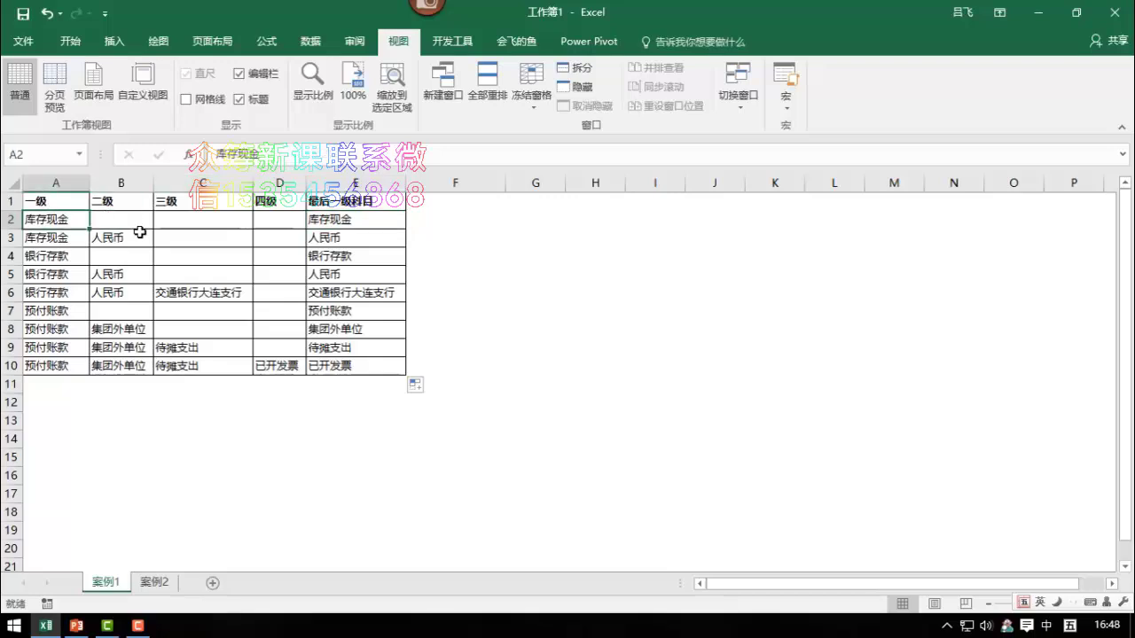
text(1233)
key(Return)
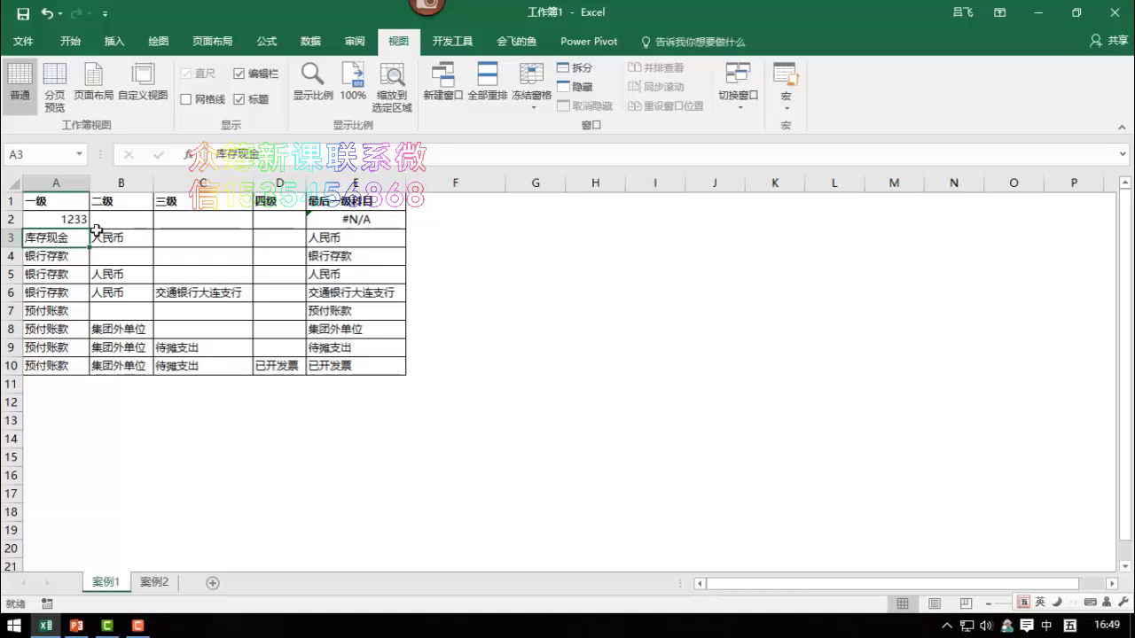
click(334, 222)
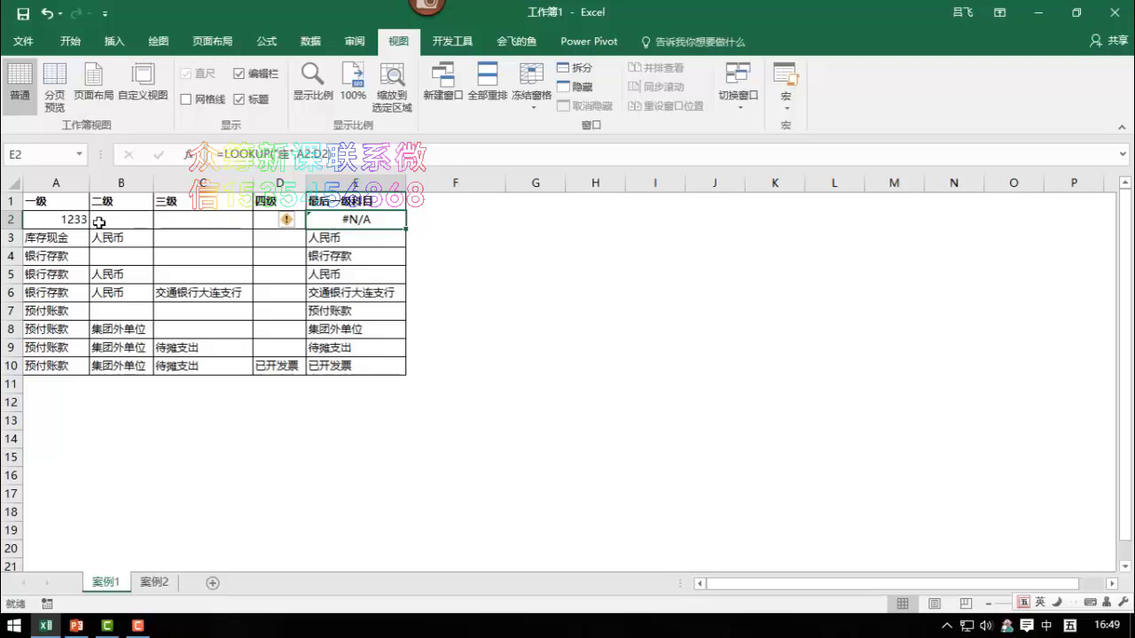
Enter =LOOKUP(9e307,A2:D2) in F2 to return the row's last number, and fill it down to F10
click(425, 223)
text(=)
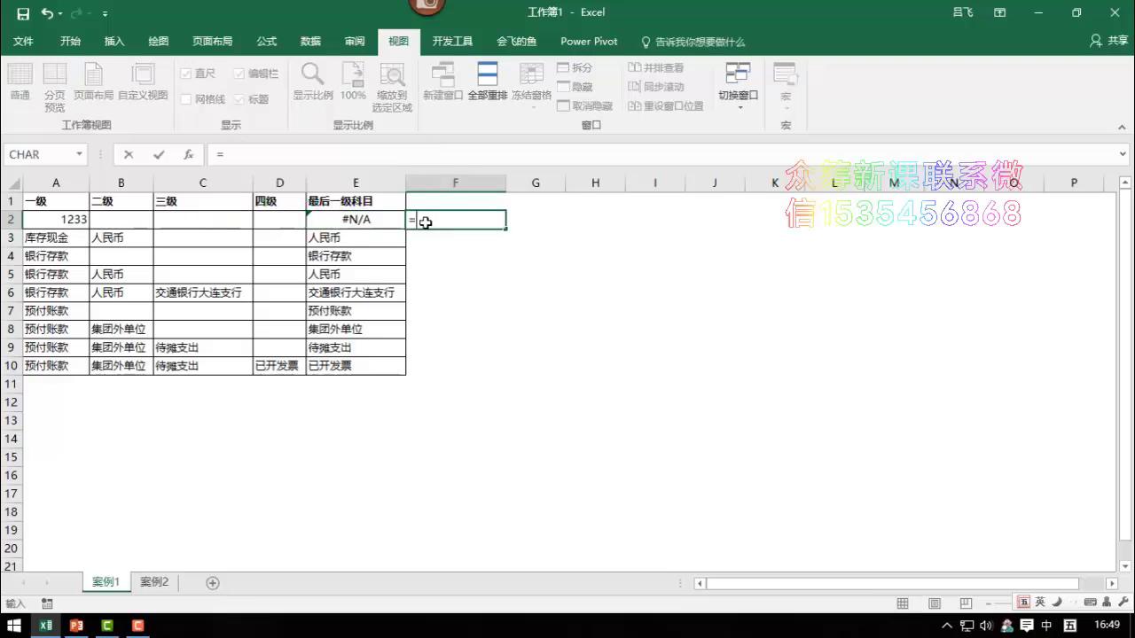
text(lookup)
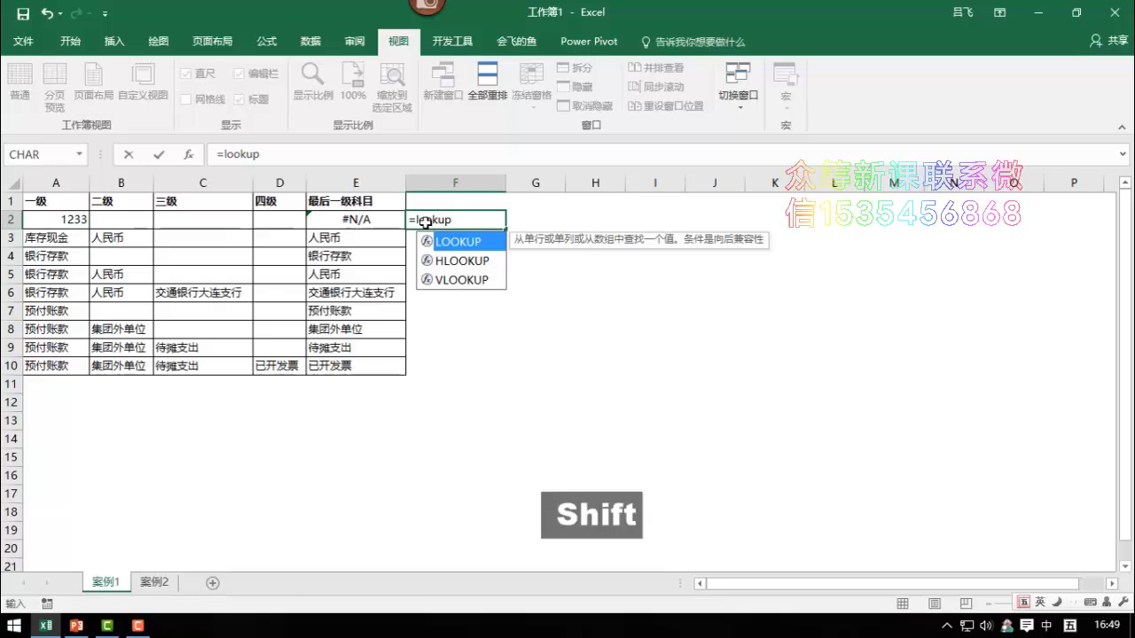
text((9e30)
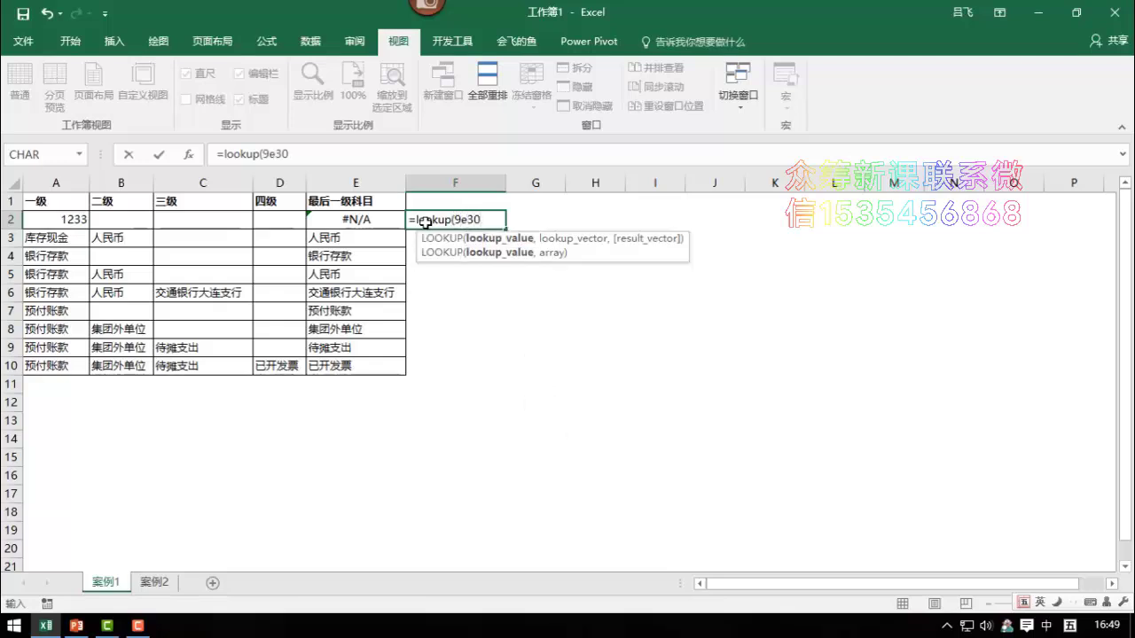
text(7,)
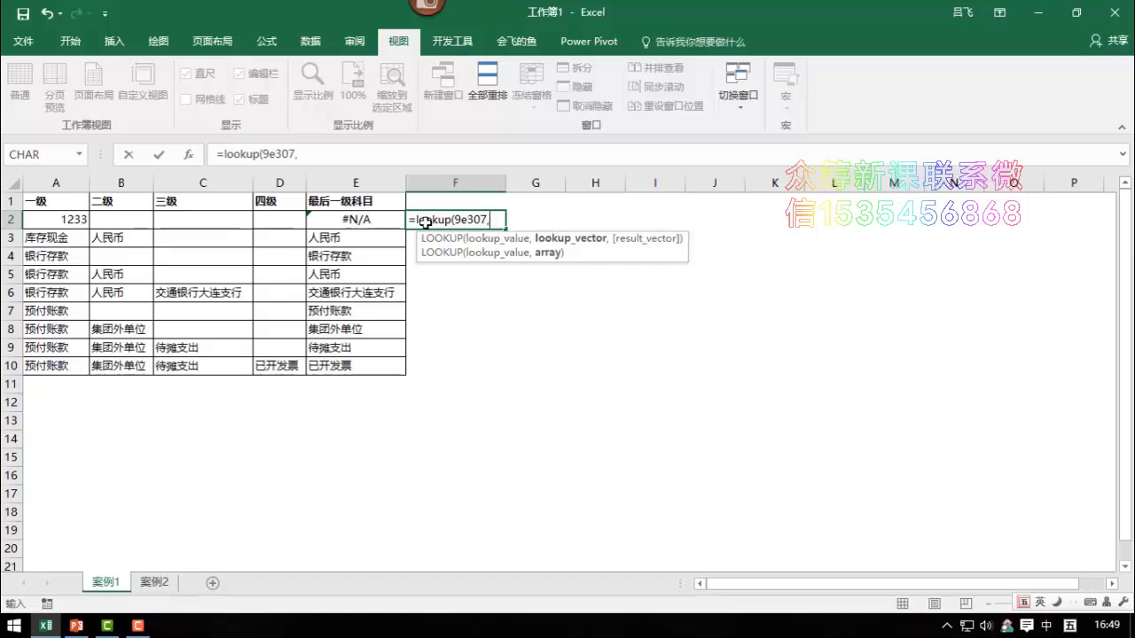
drag(39, 215, 300, 215)
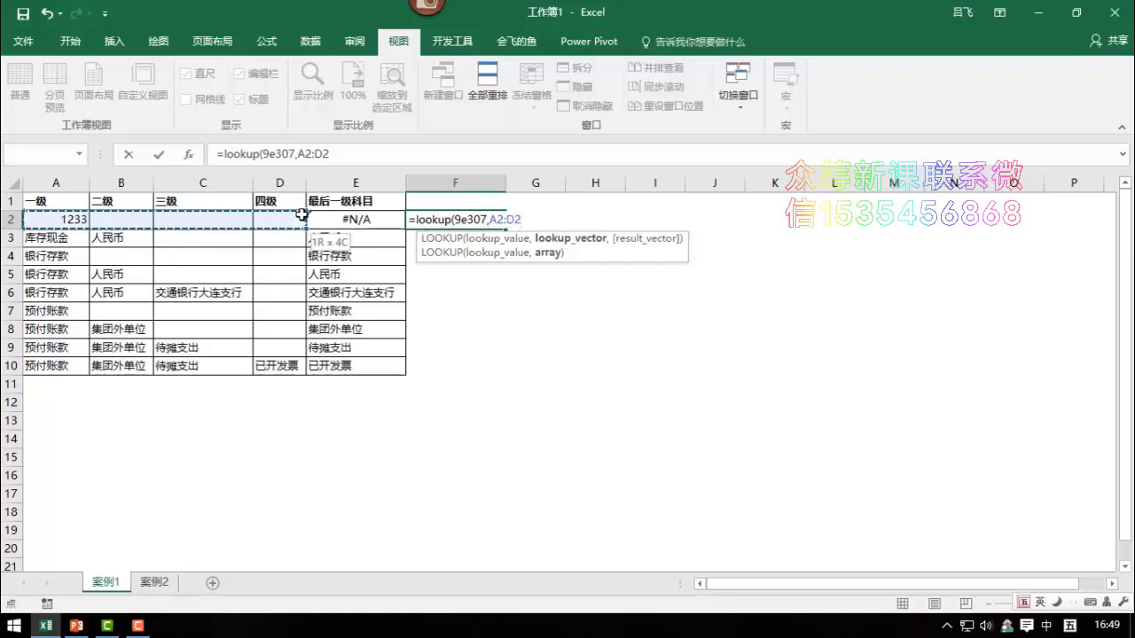
text())
key(Return)
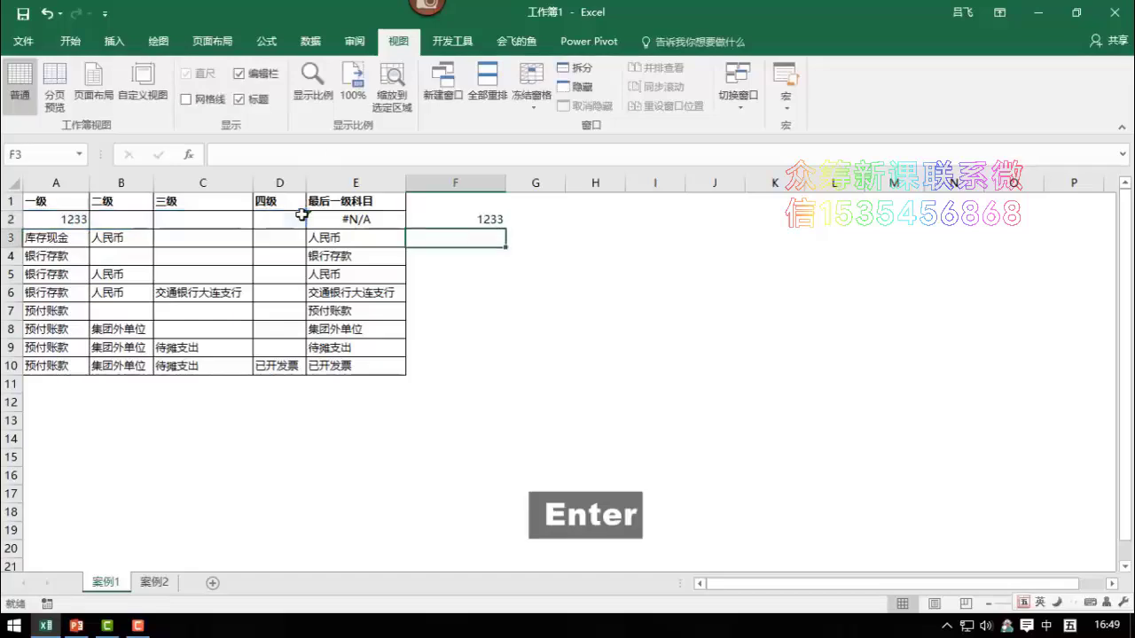
click(488, 227)
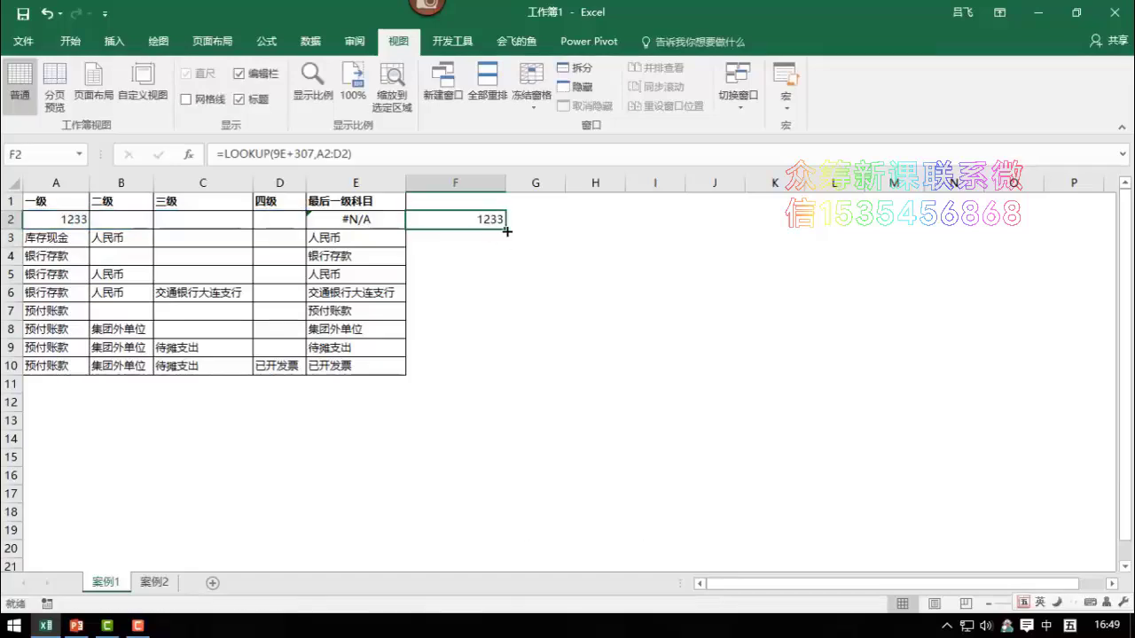
double_click(494, 233)
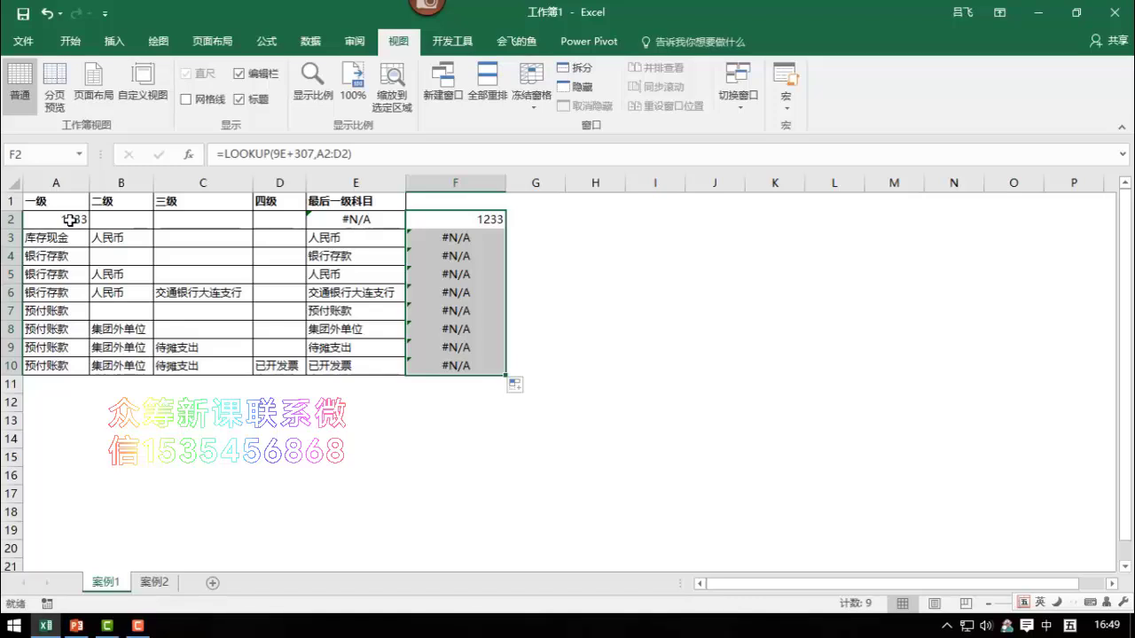
Enter the number 123 in C3, the third-level cell of the 库存现金 row
click(174, 243)
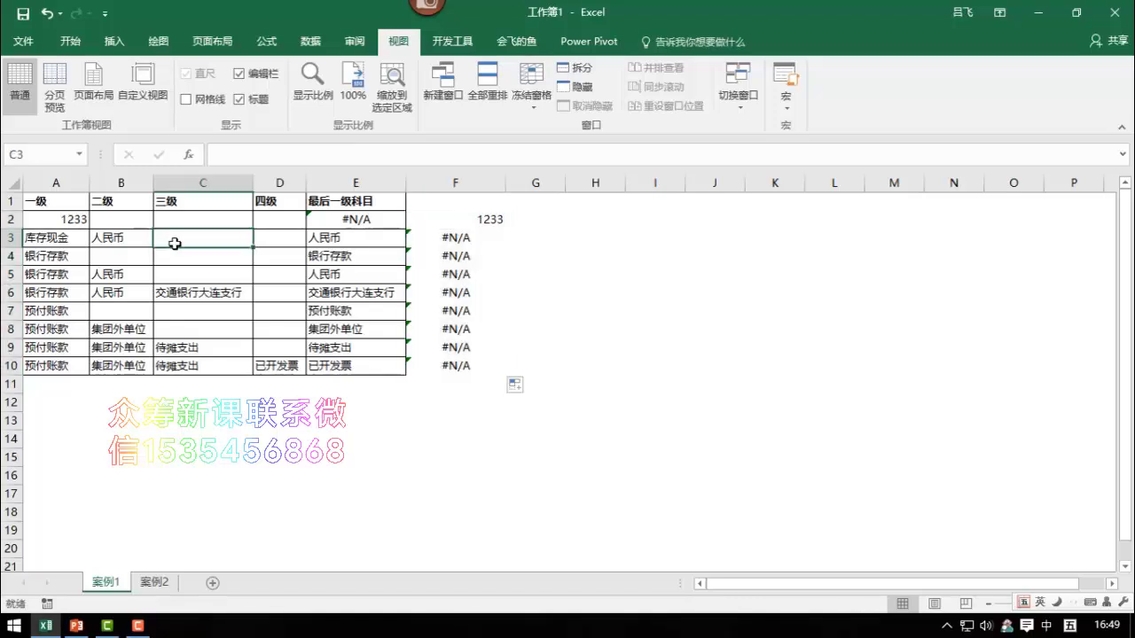
text(123)
key(Return)
click(233, 240)
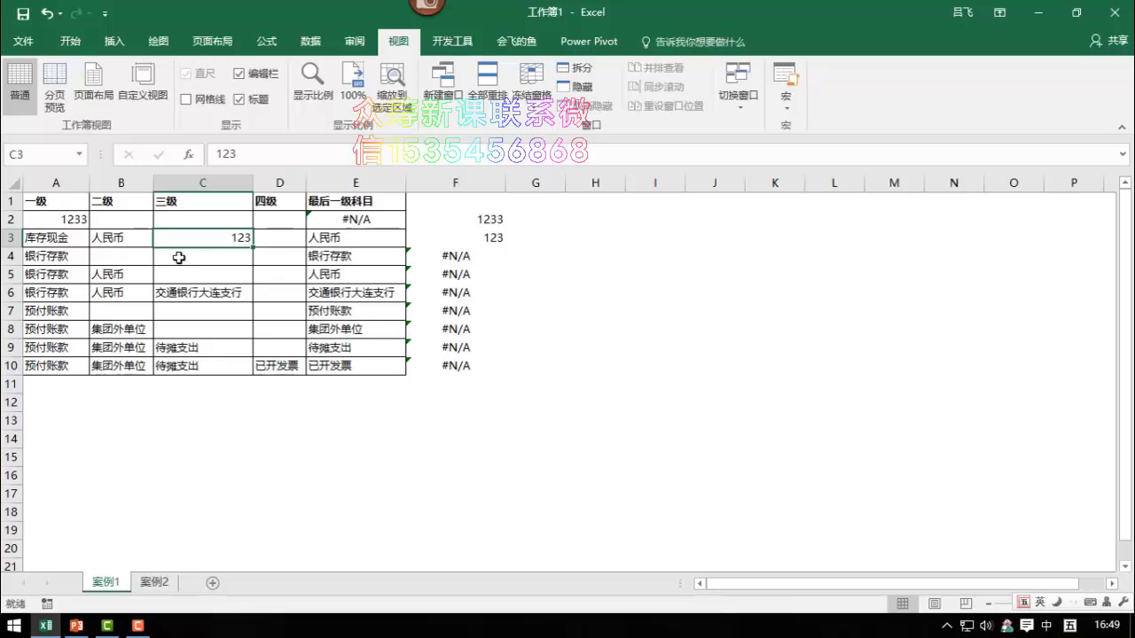
In G2, write a LOOKUP formula with lookup value 1, lookup vector 0/(A2:D2<>) and result range A2:D2
click(536, 220)
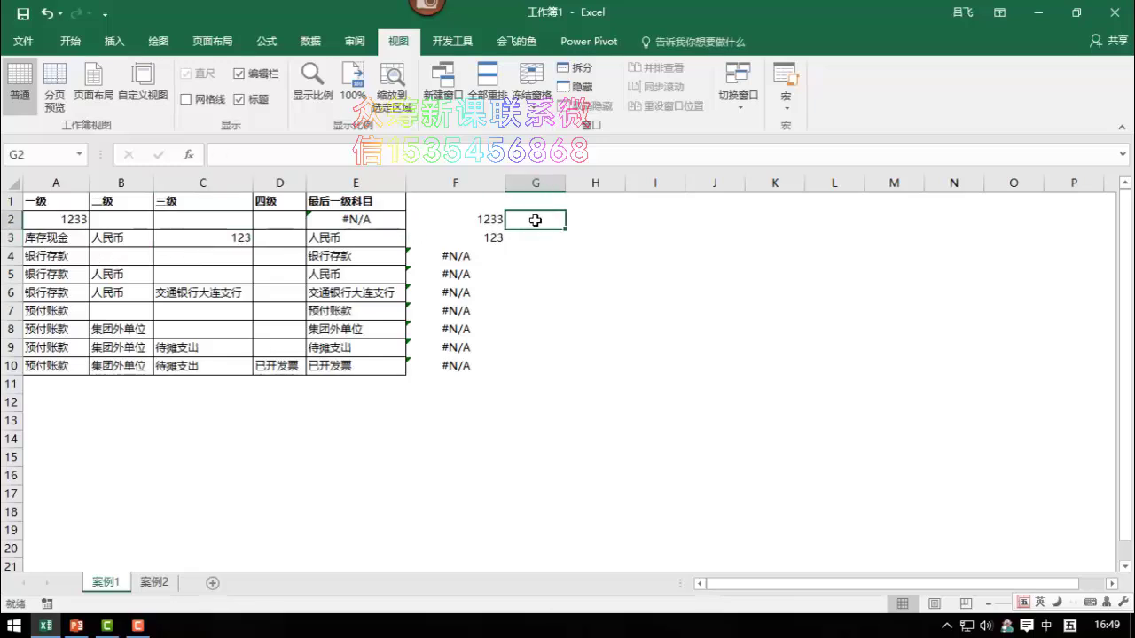
text(=)
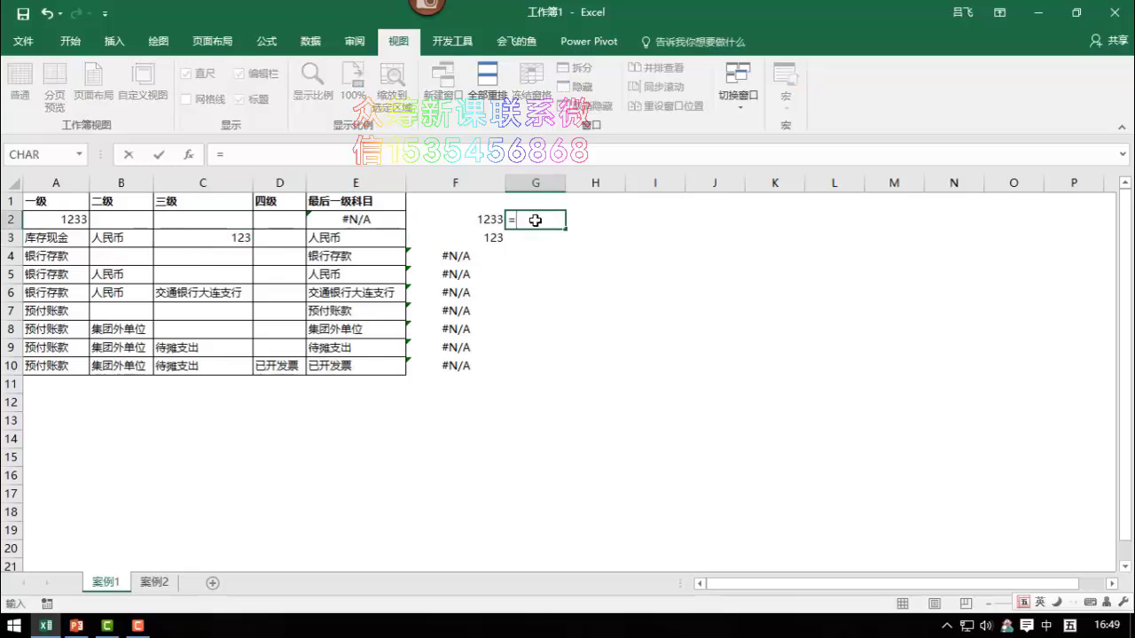
text(lookup()
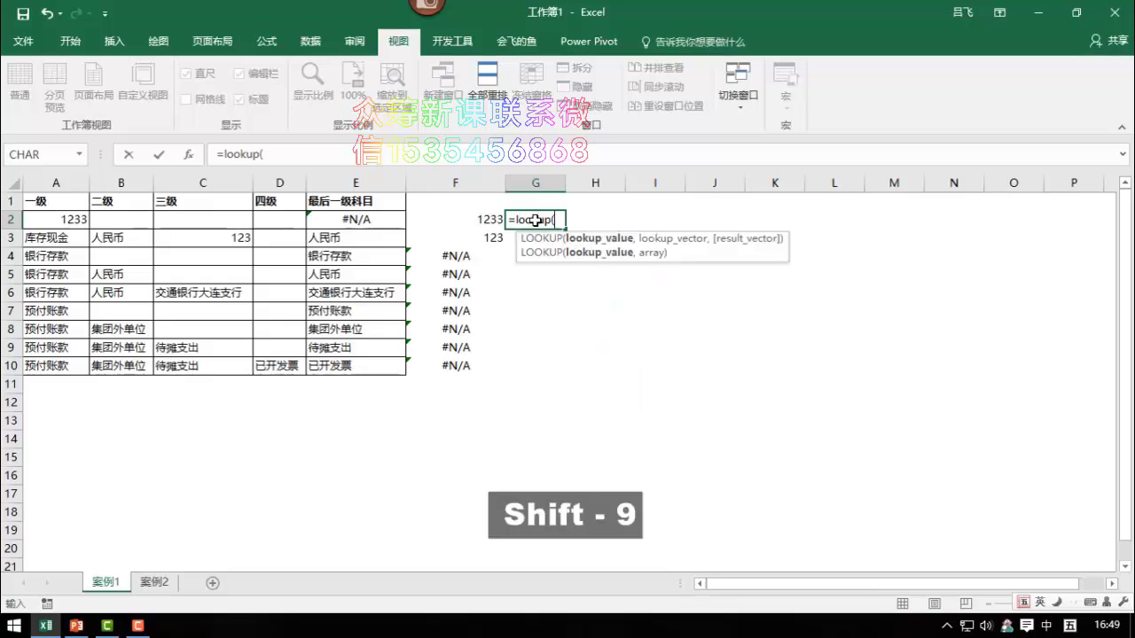
text(1)
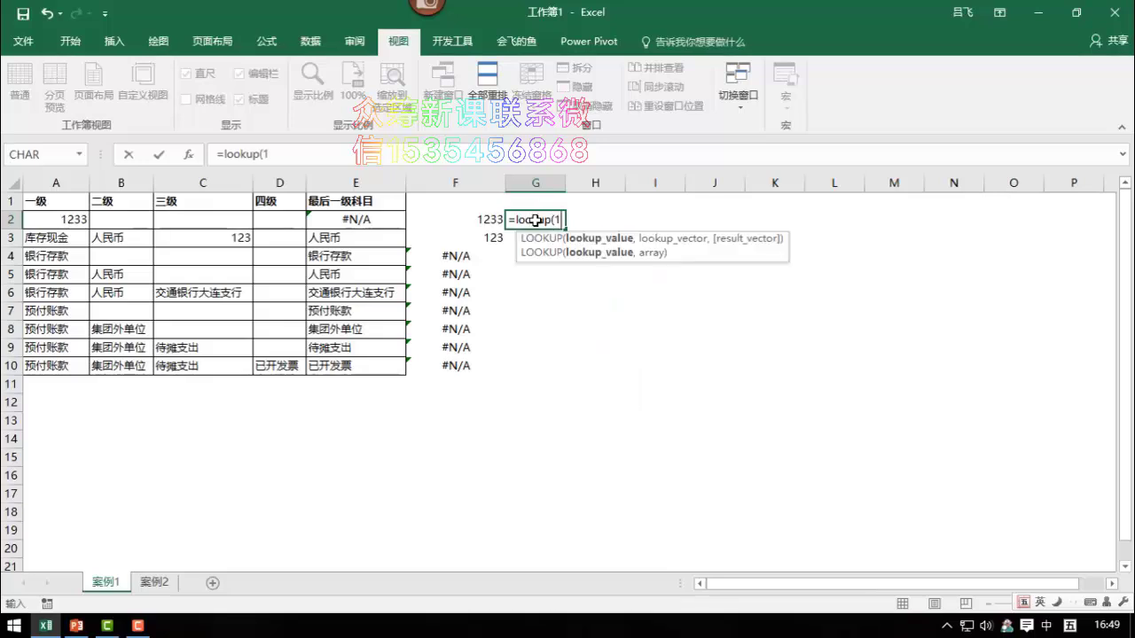
text(,0)
key(shift)
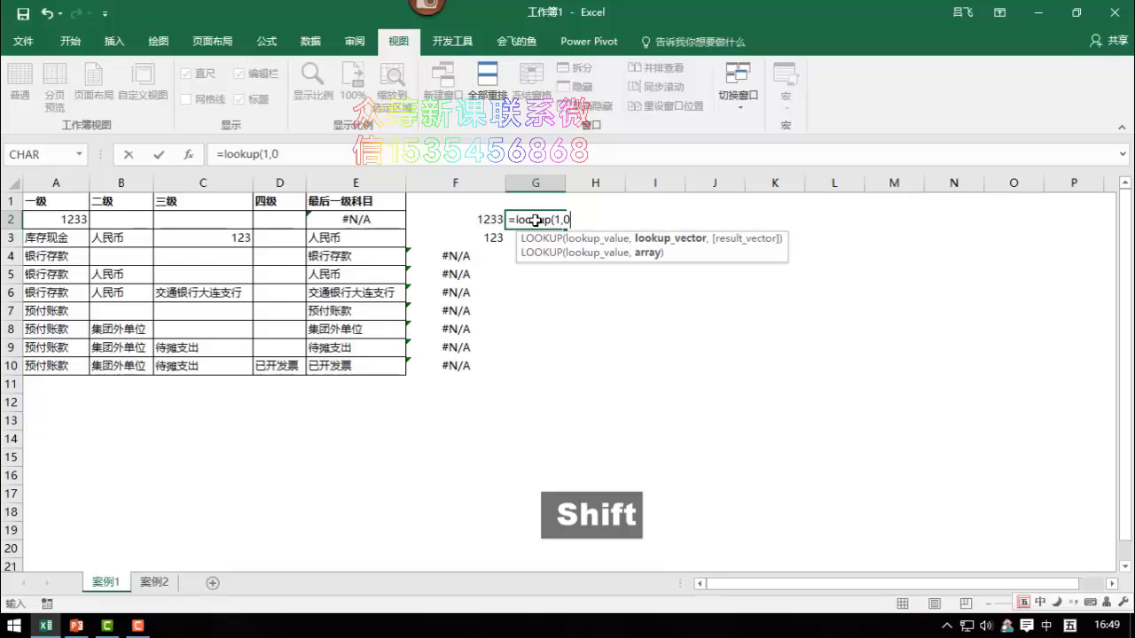
text(/（)
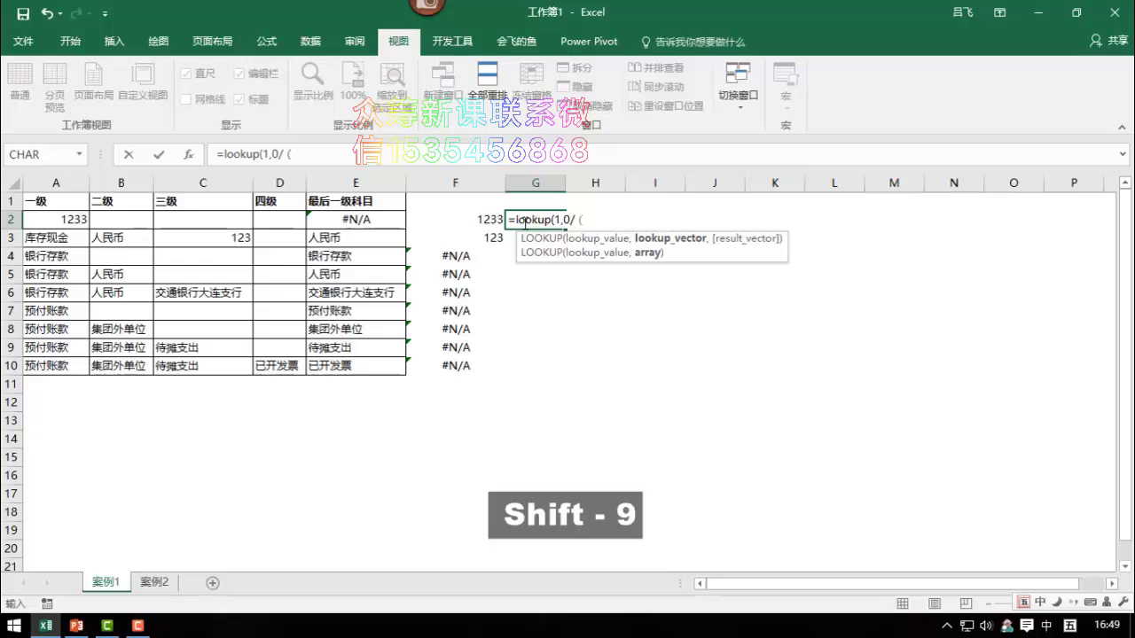
drag(54, 218, 271, 227)
key(shift)
text(》)
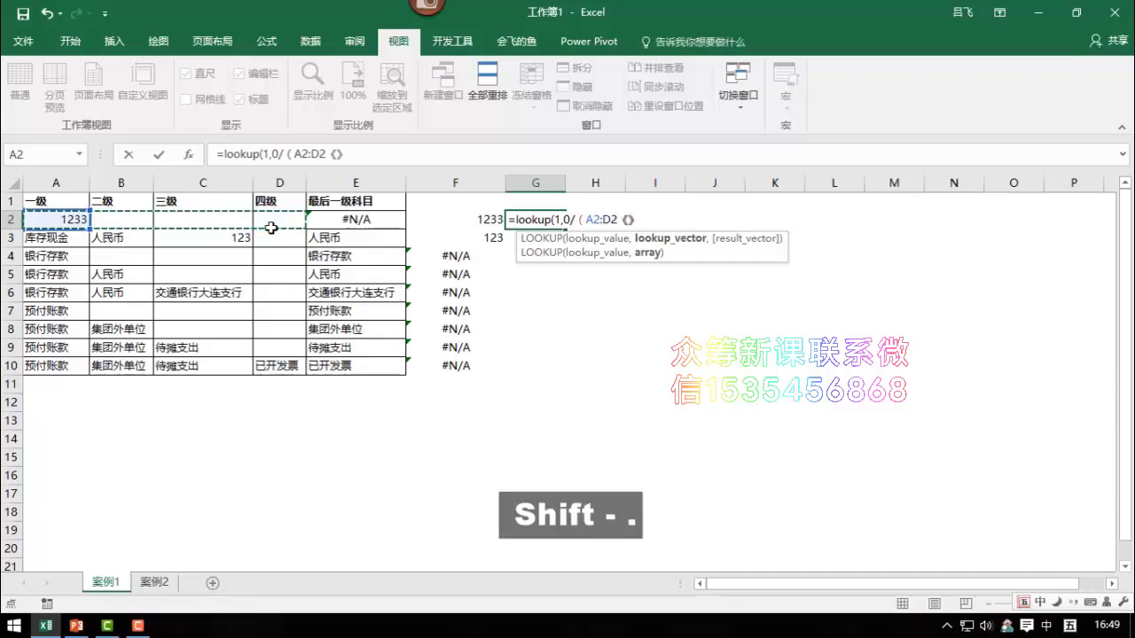
key(BackSpace)
text(<>)
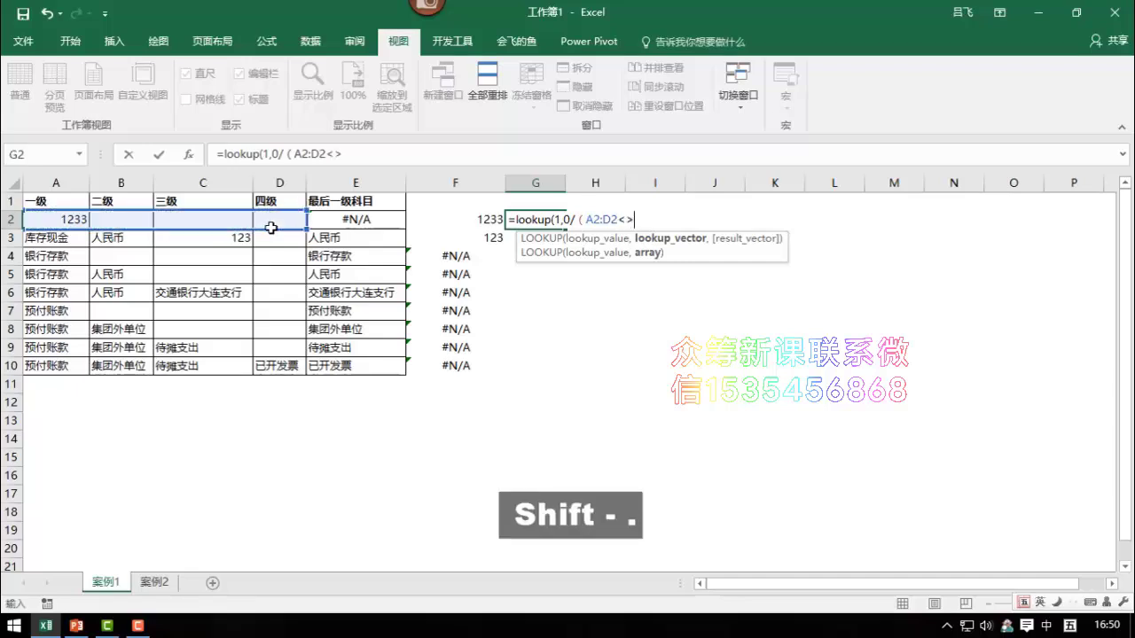
text())
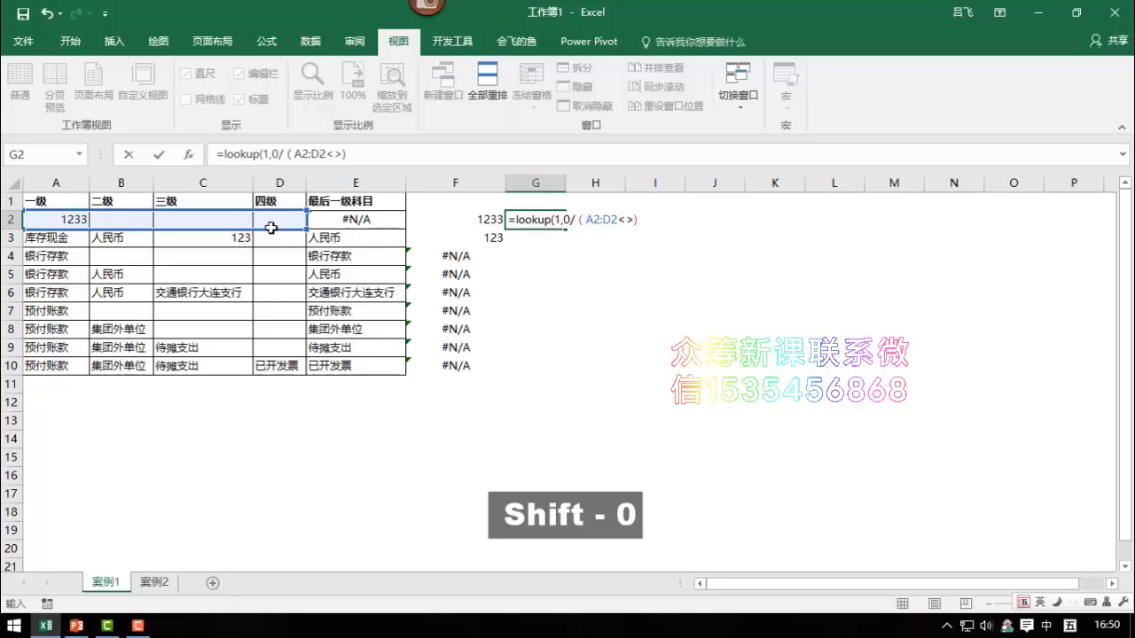
text(,)
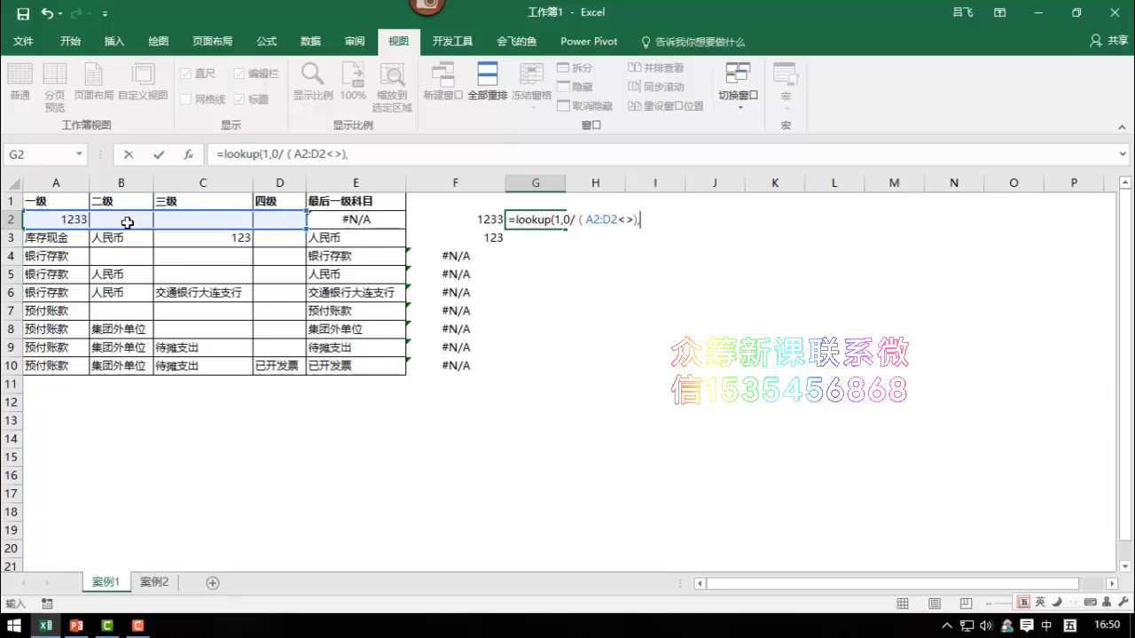
drag(34, 219, 297, 219)
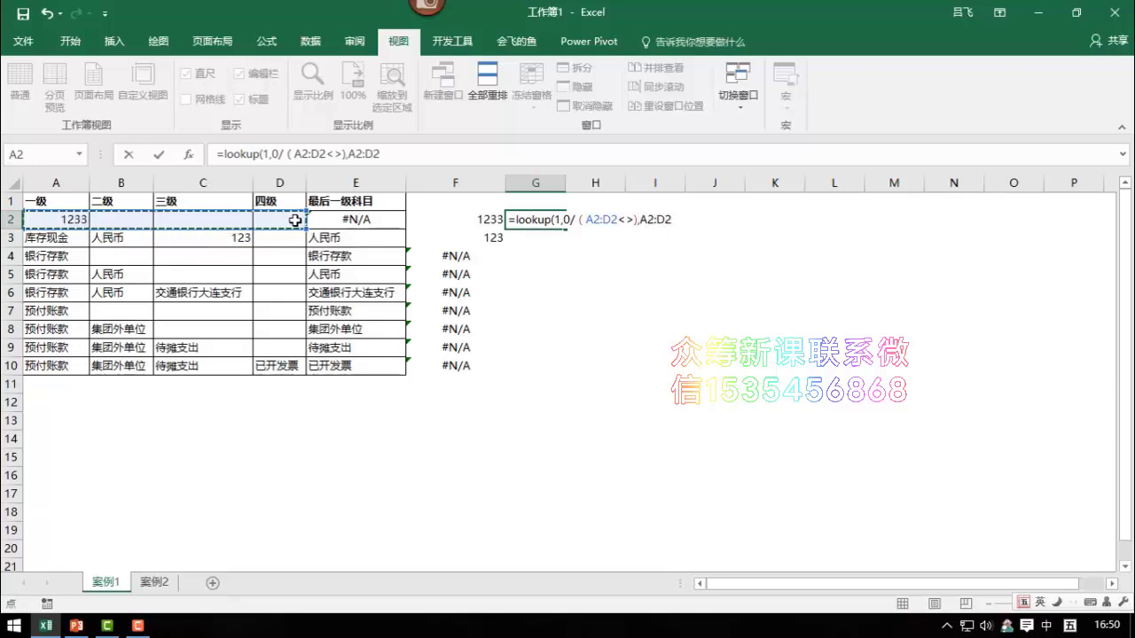
text())
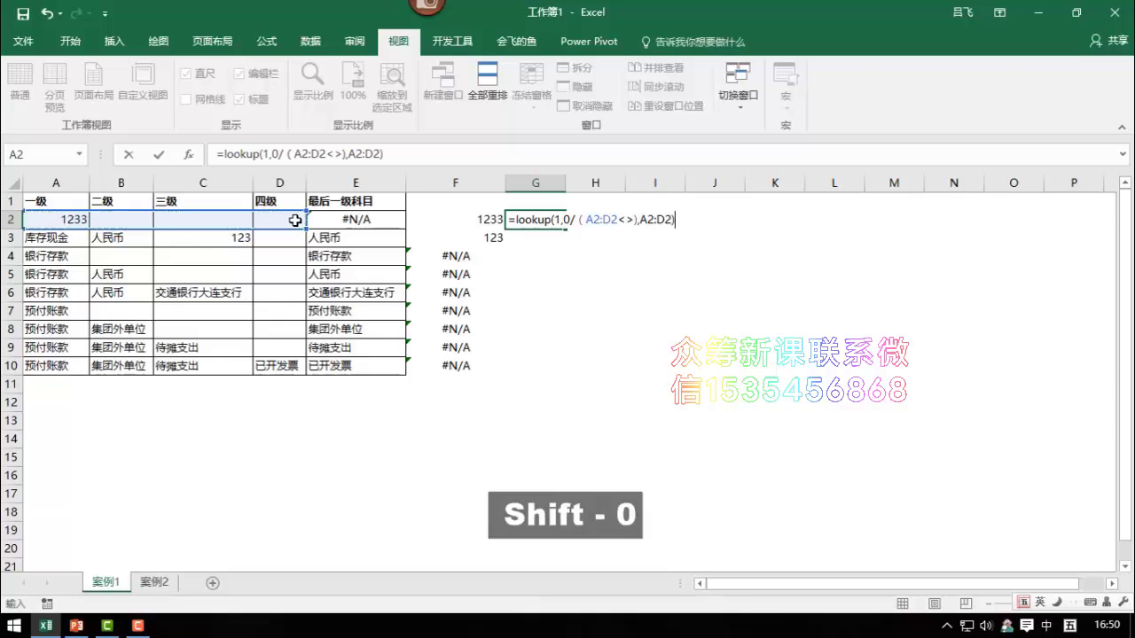
Correct the G2 formula to =LOOKUP(1,0/(A2:D2<>""),A2:D2) and enter it
click(293, 155)
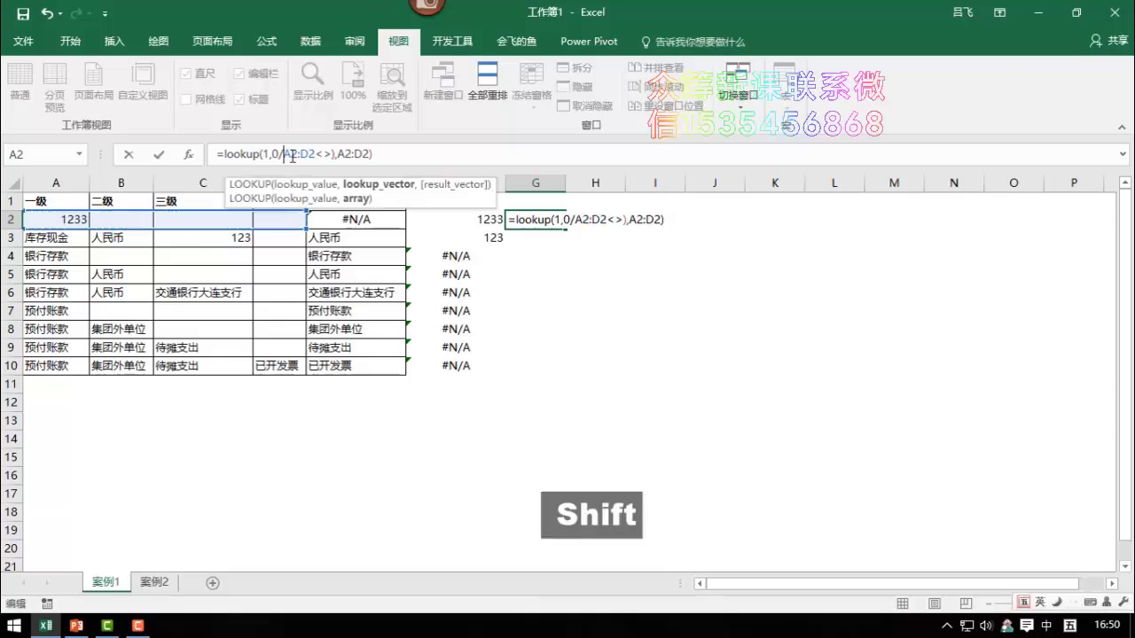
text(()
key(Return)
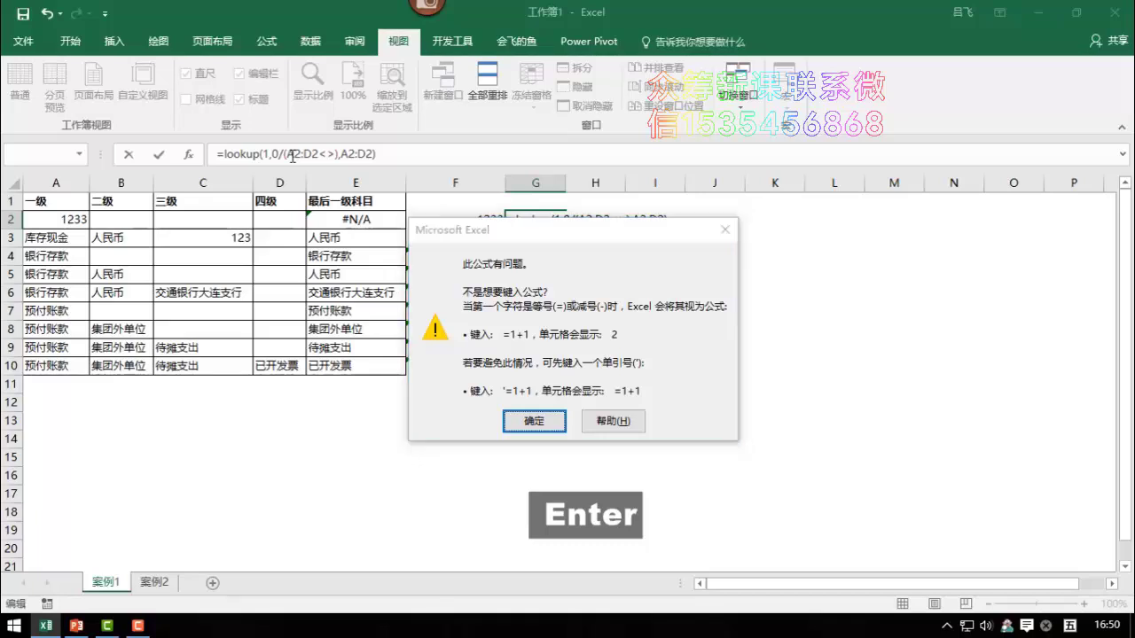
key(Return)
text("")
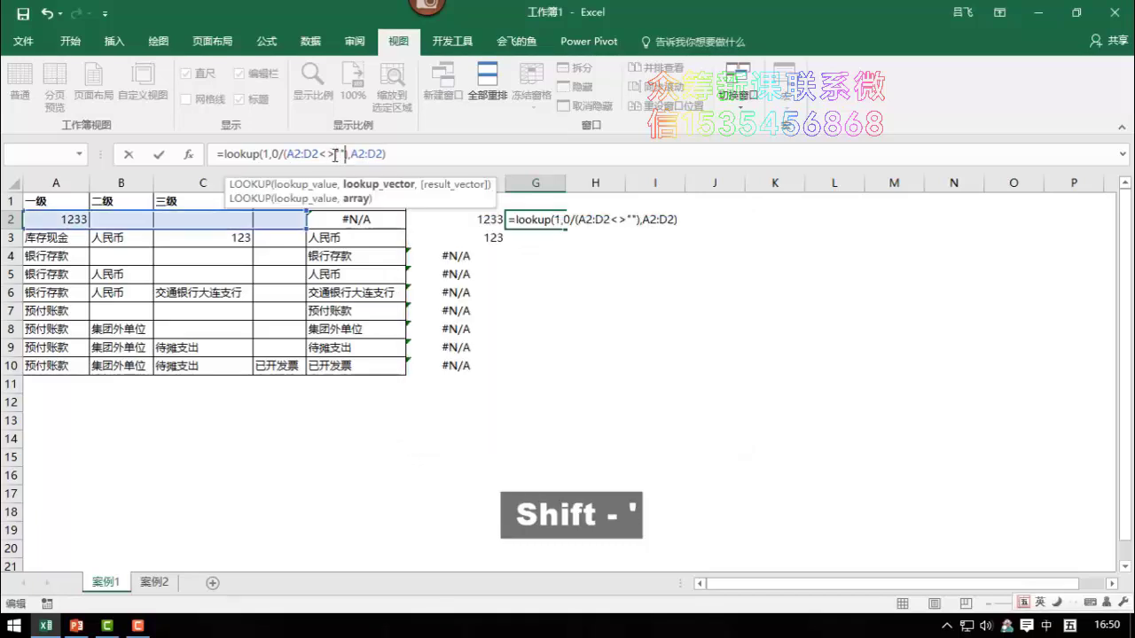
key(Return)
Fill the G2 formula down to G10 and fit column G's width to its contents
click(559, 222)
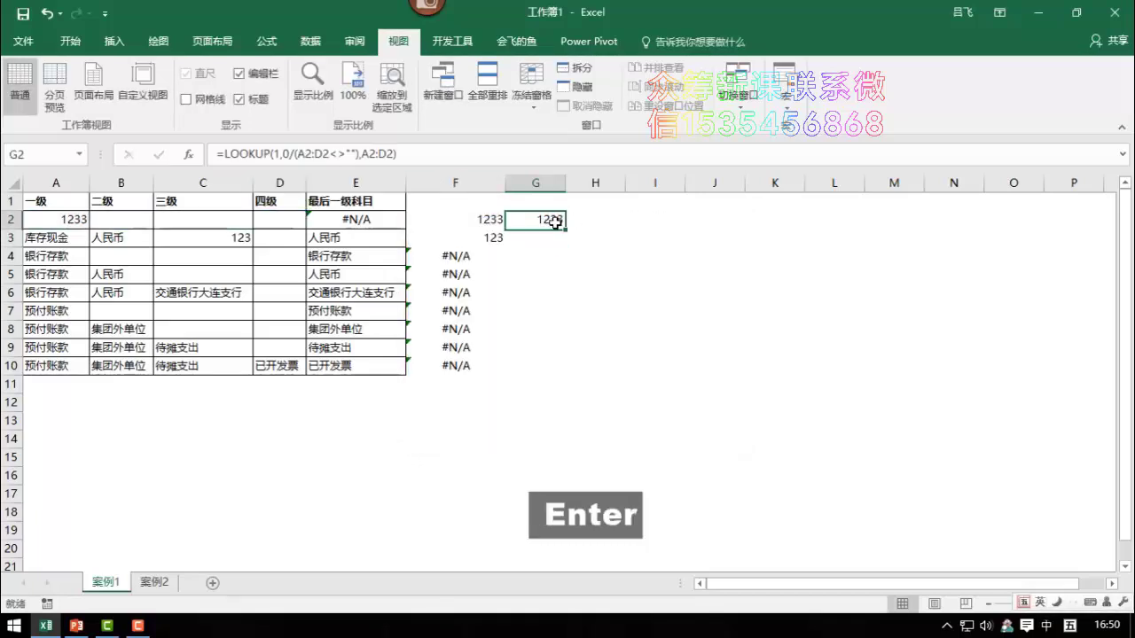
double_click(566, 230)
click(542, 253)
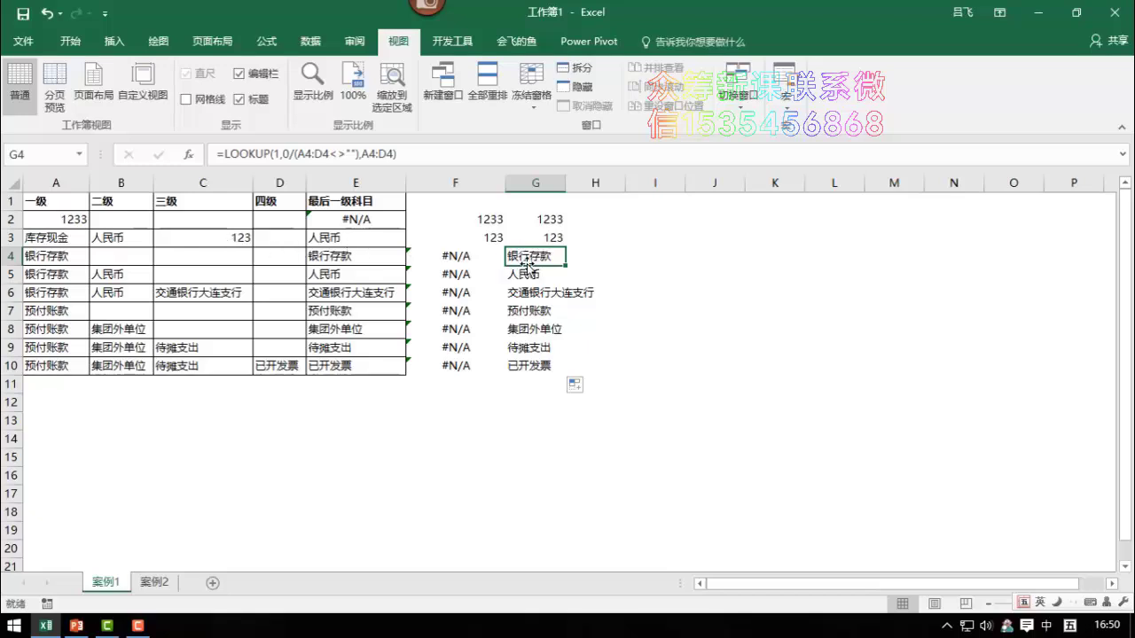
double_click(566, 188)
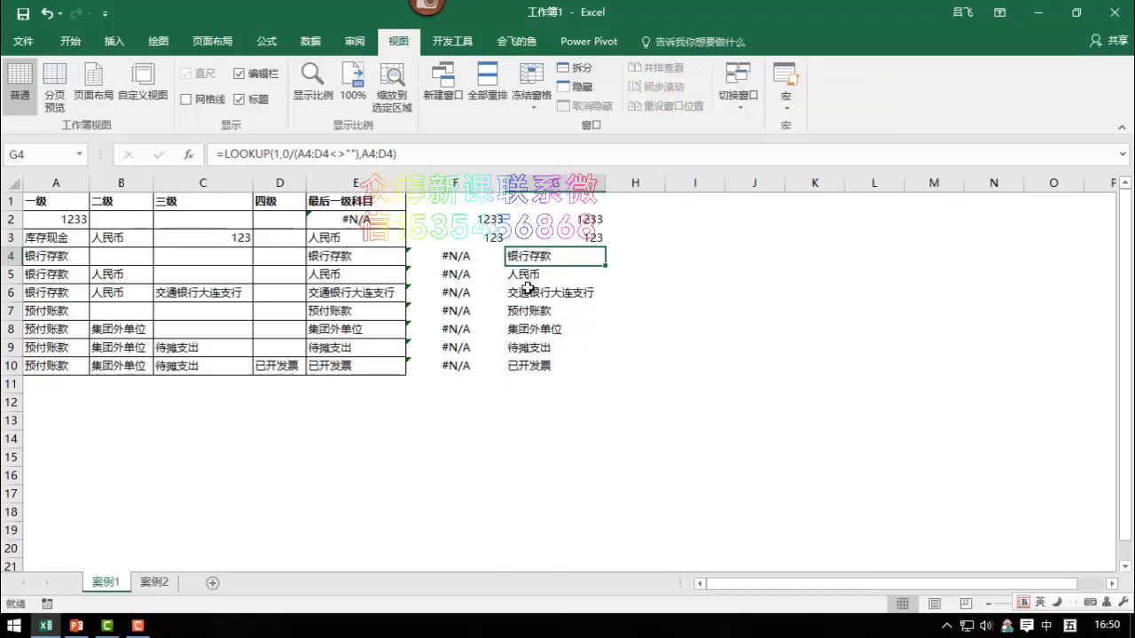
On sheet 案例2, start a SUBSTITUTE formula in B2 that replaces the "-" separators in A2
click(153, 582)
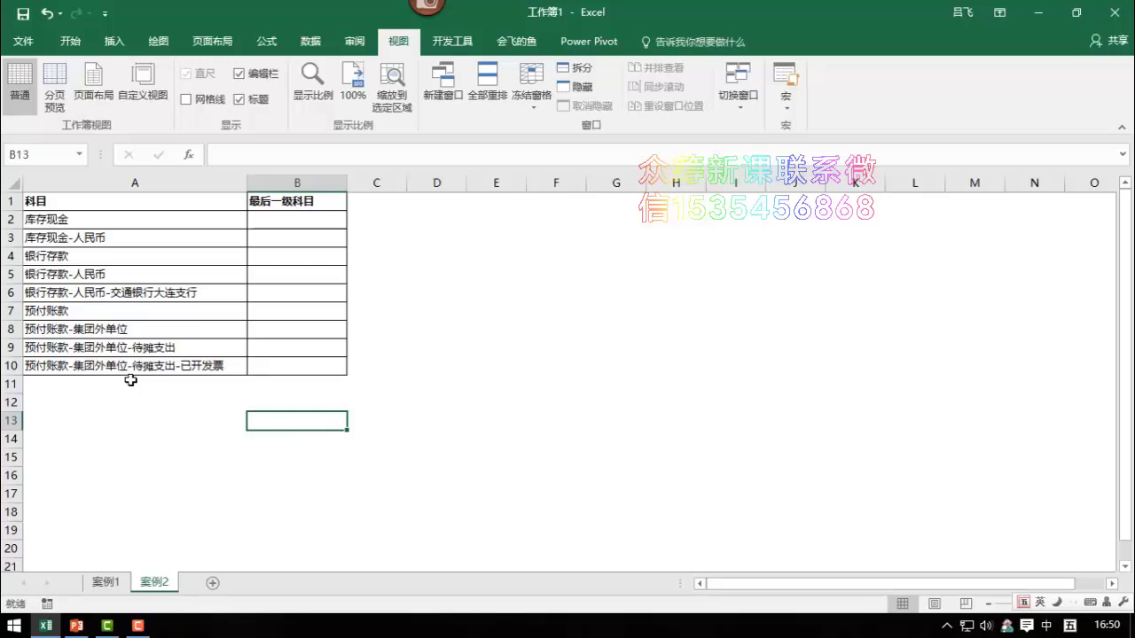
click(304, 224)
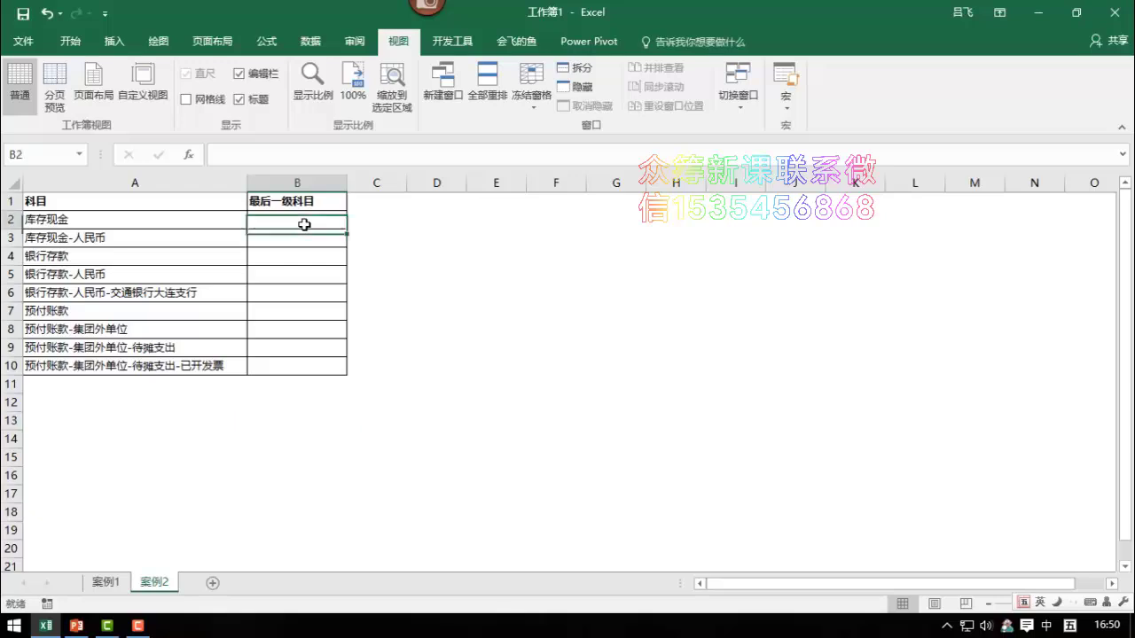
text(=)
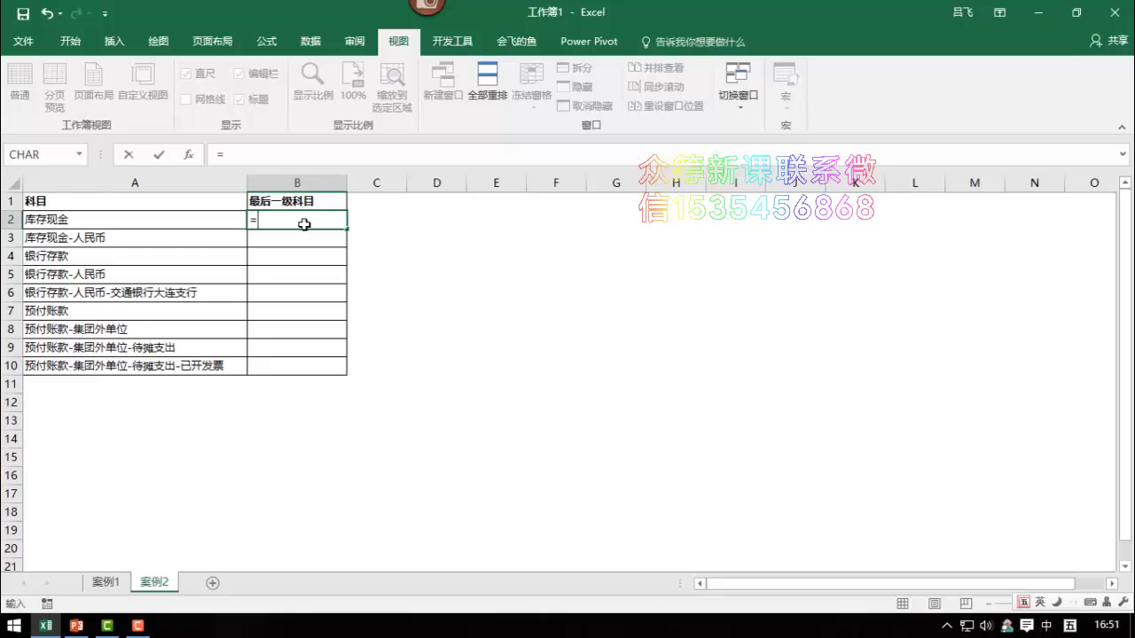
text(sub)
key(Tab)
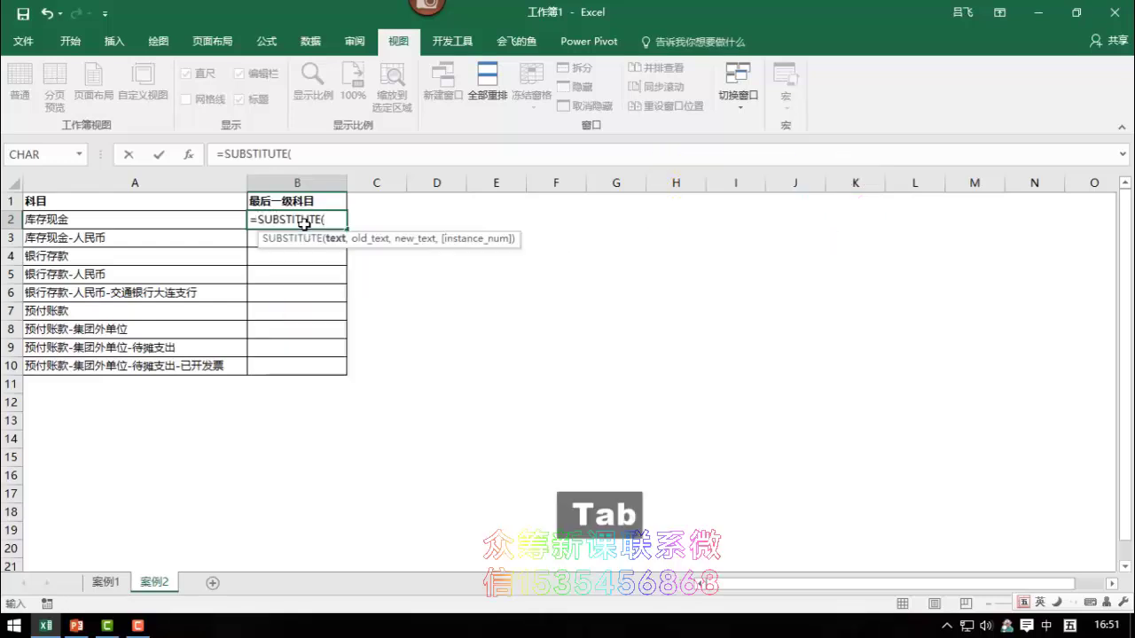
click(176, 218)
text(,)
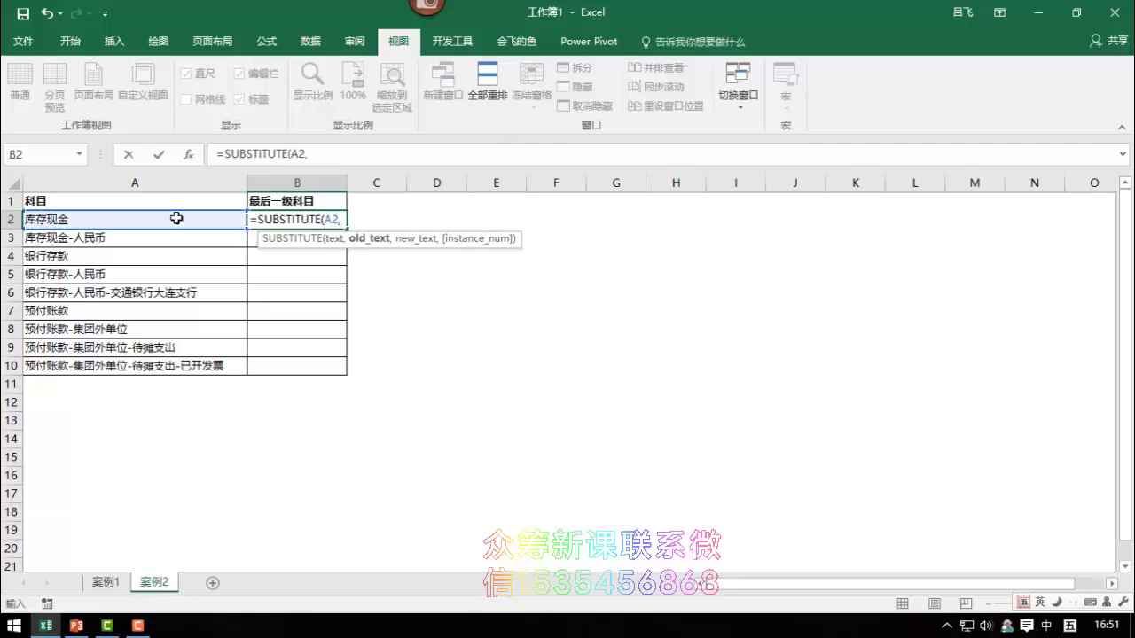
text("-)
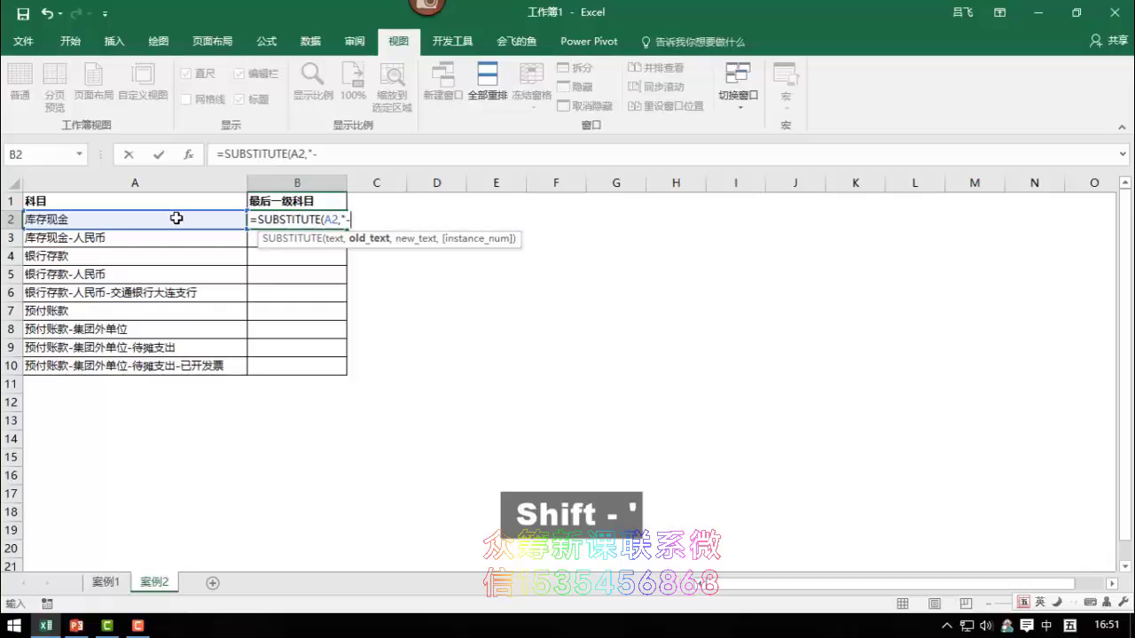
text(",)
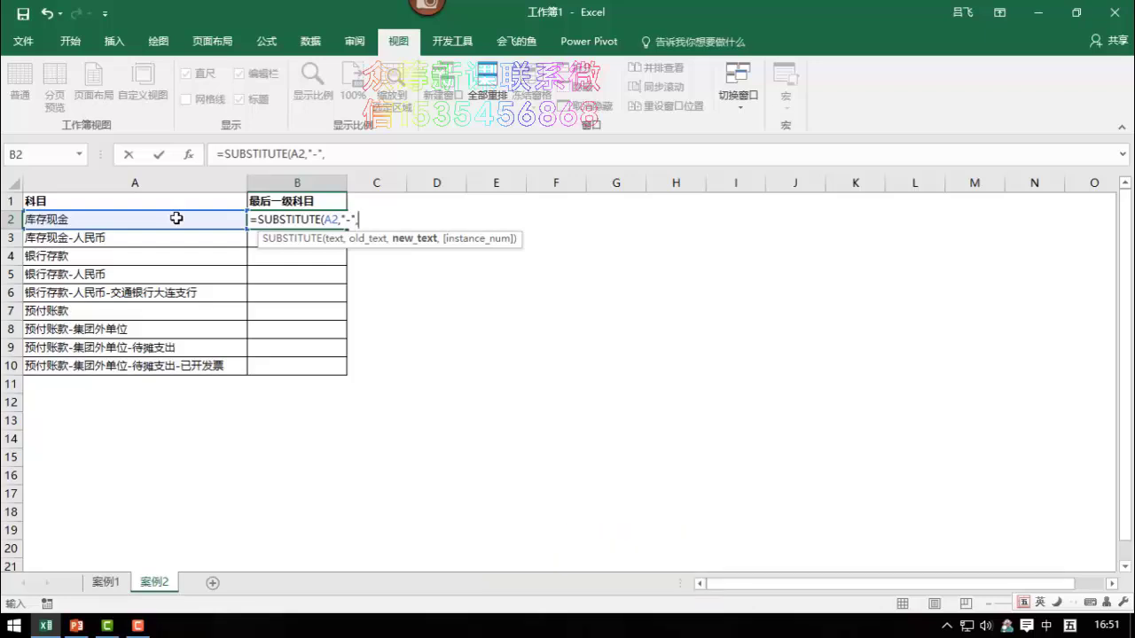
Complete the B2 formula with REPT(" ",50) as the replacement text and fill it down to B10
text(re)
text(pt(")
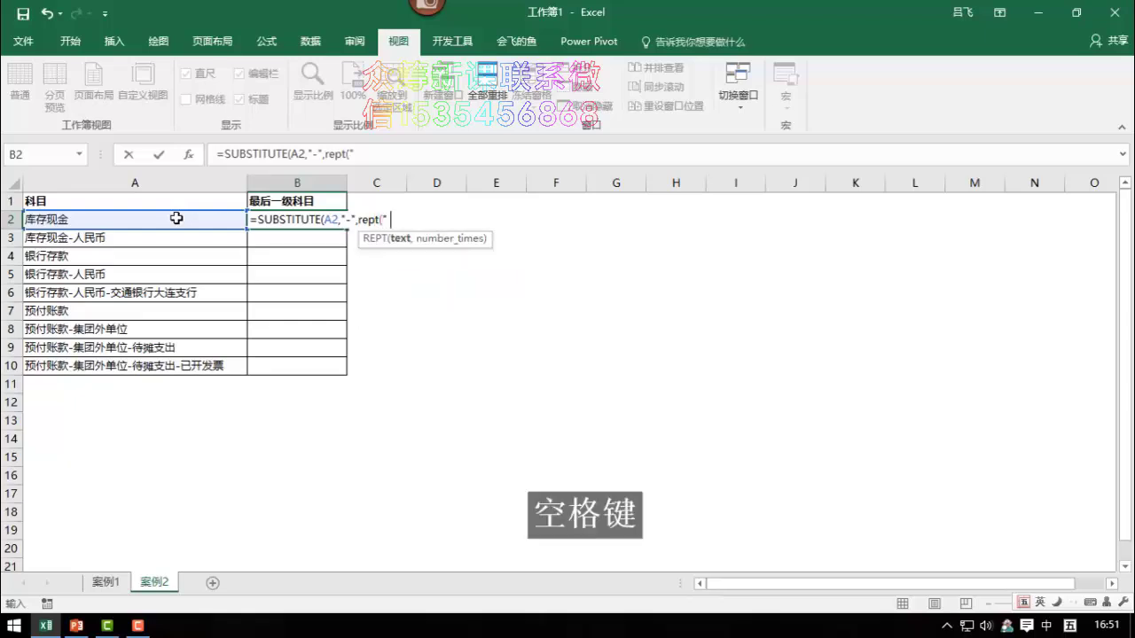
text( ")
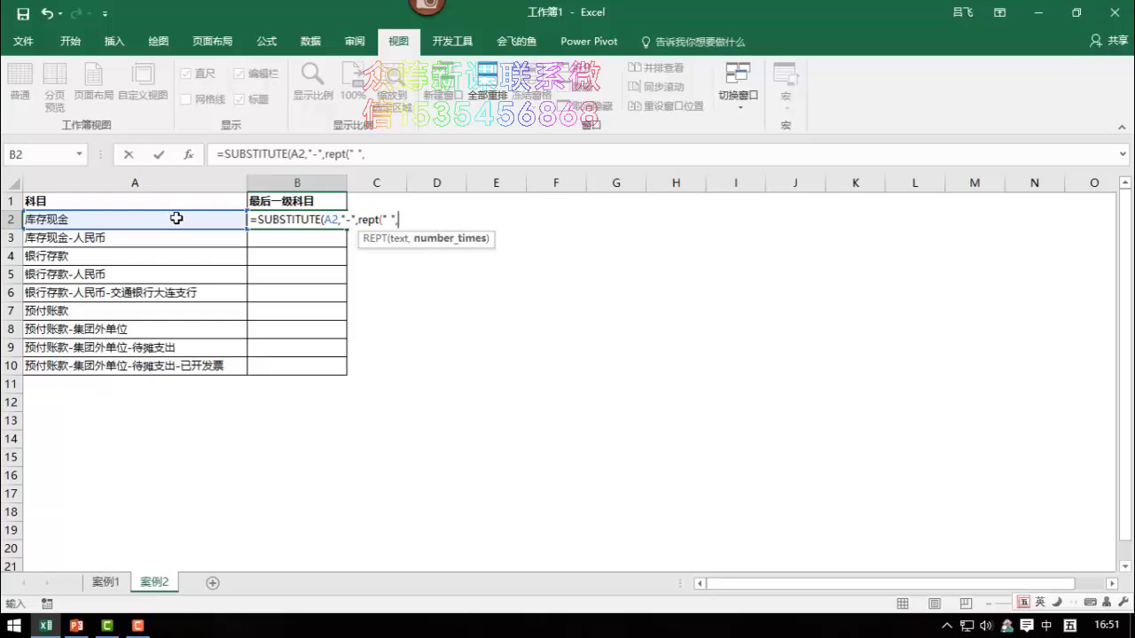
text(,50))
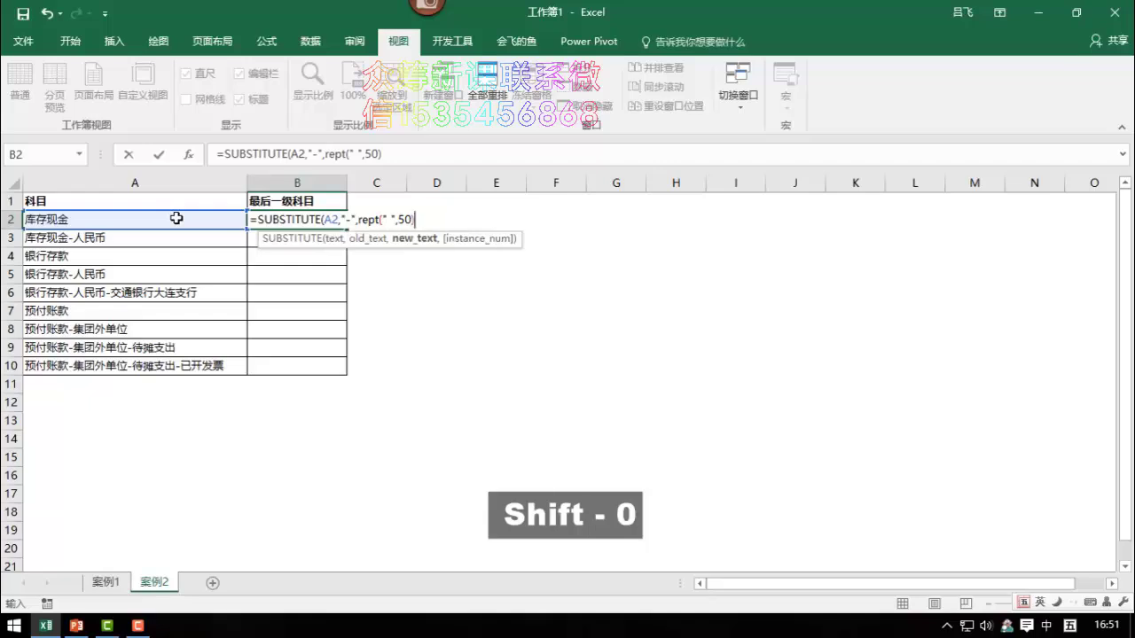
text())
key(Return)
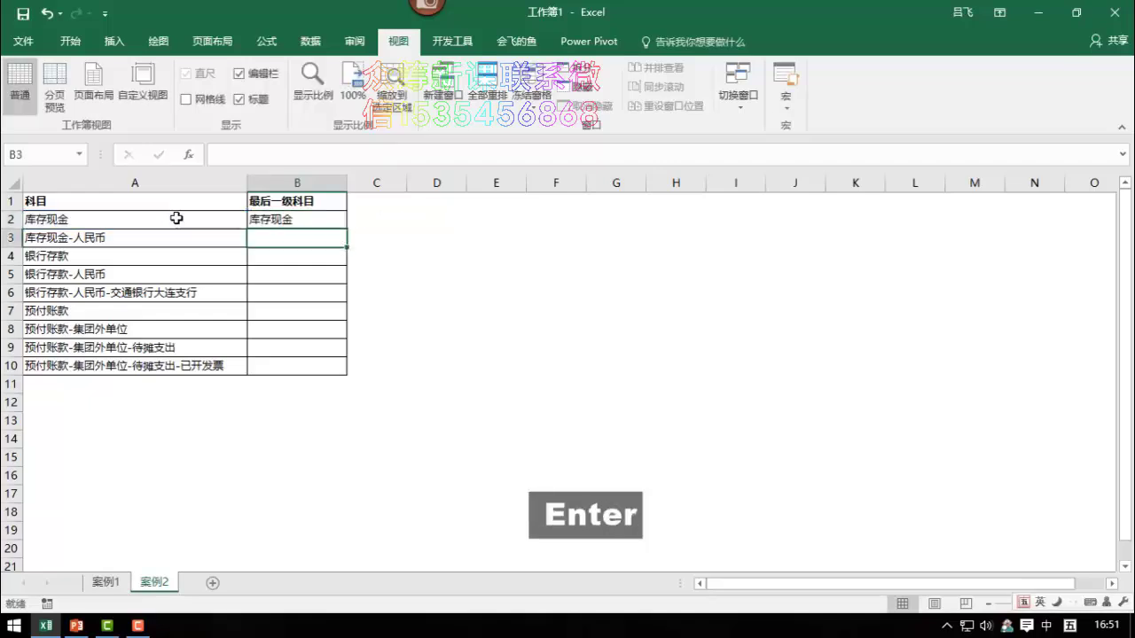
click(270, 224)
double_click(347, 229)
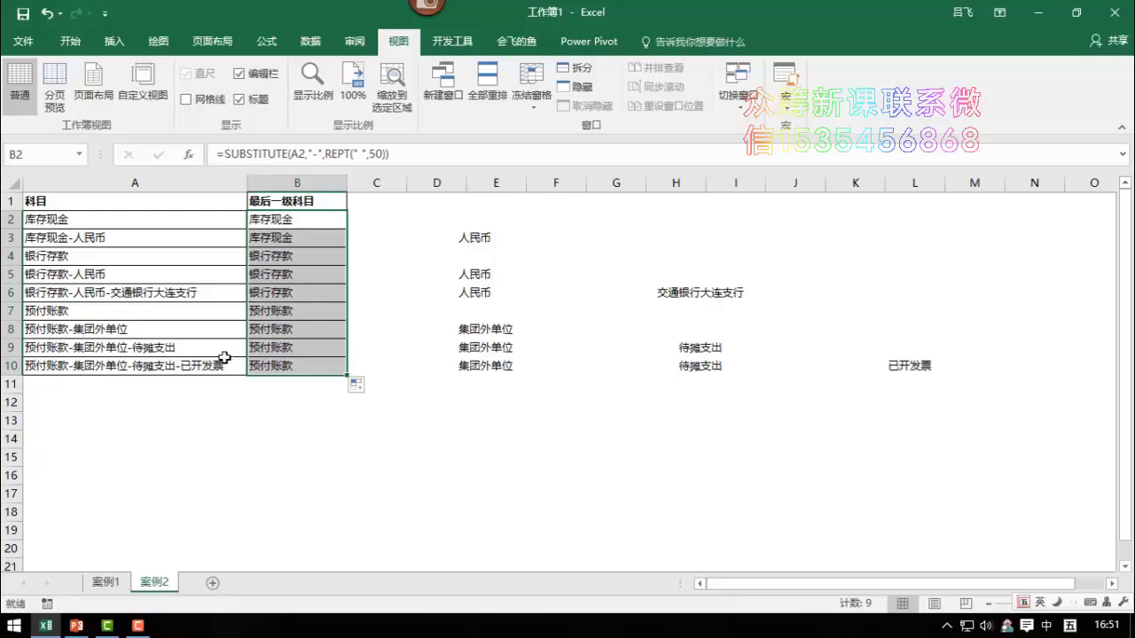
Enter =RIGHT(B2,50) in C2 and fill it down to C10
click(385, 218)
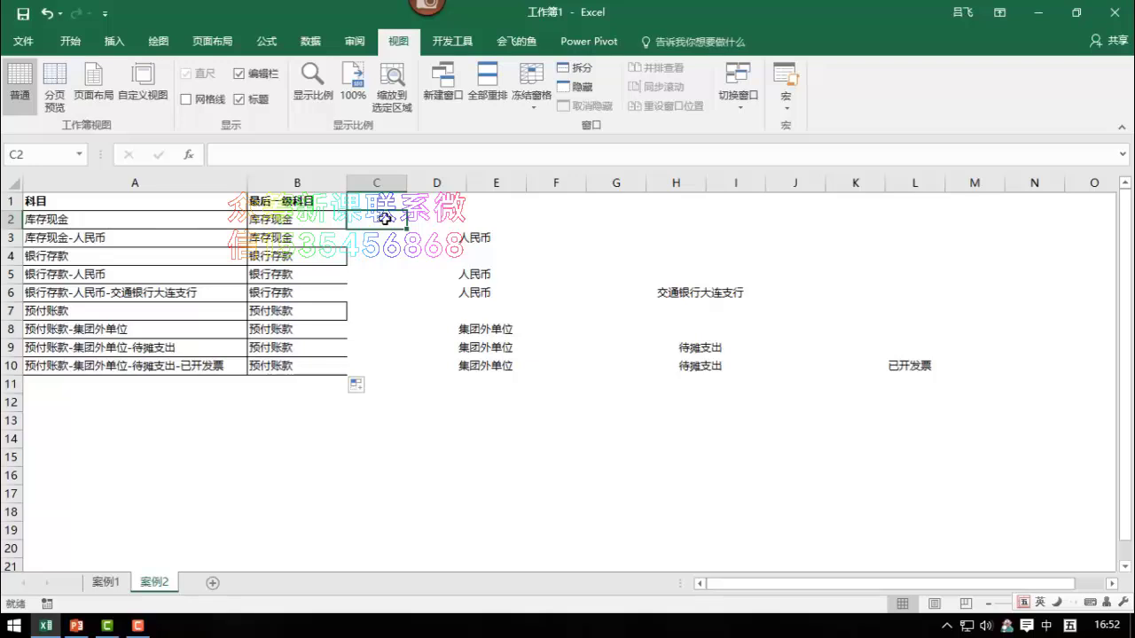
text(=ri)
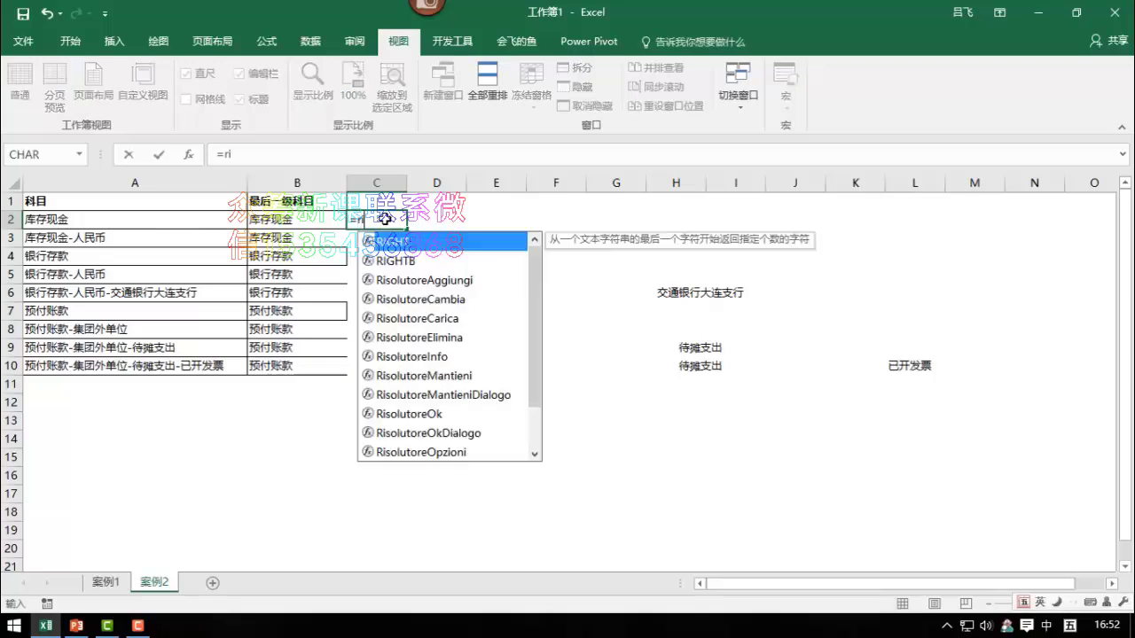
text(ght()
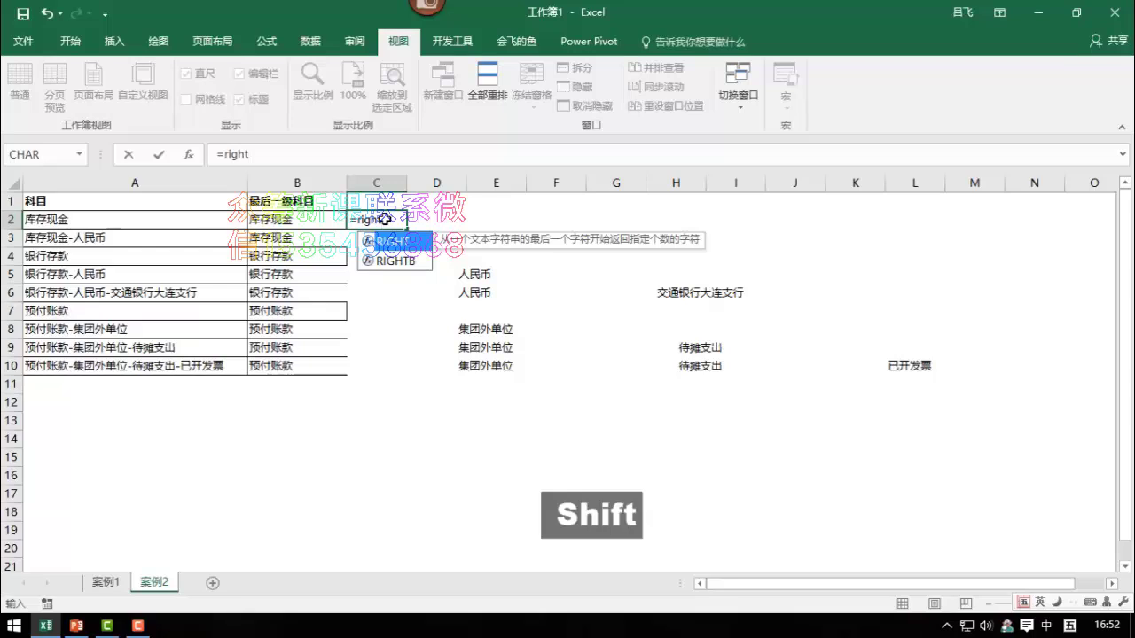
click(293, 221)
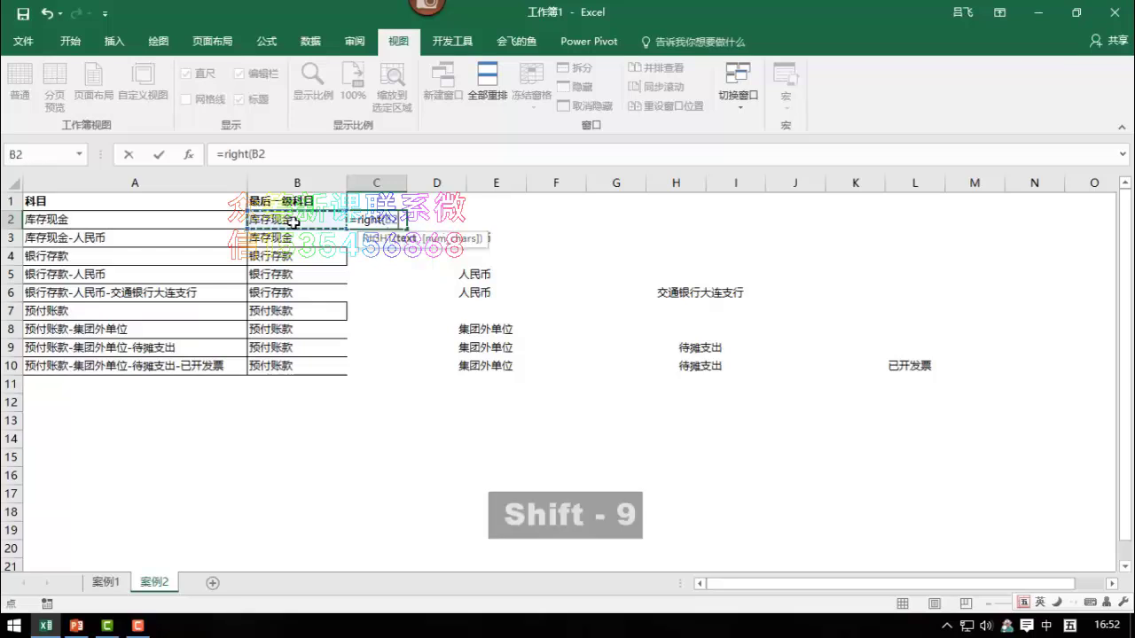
text(,50))
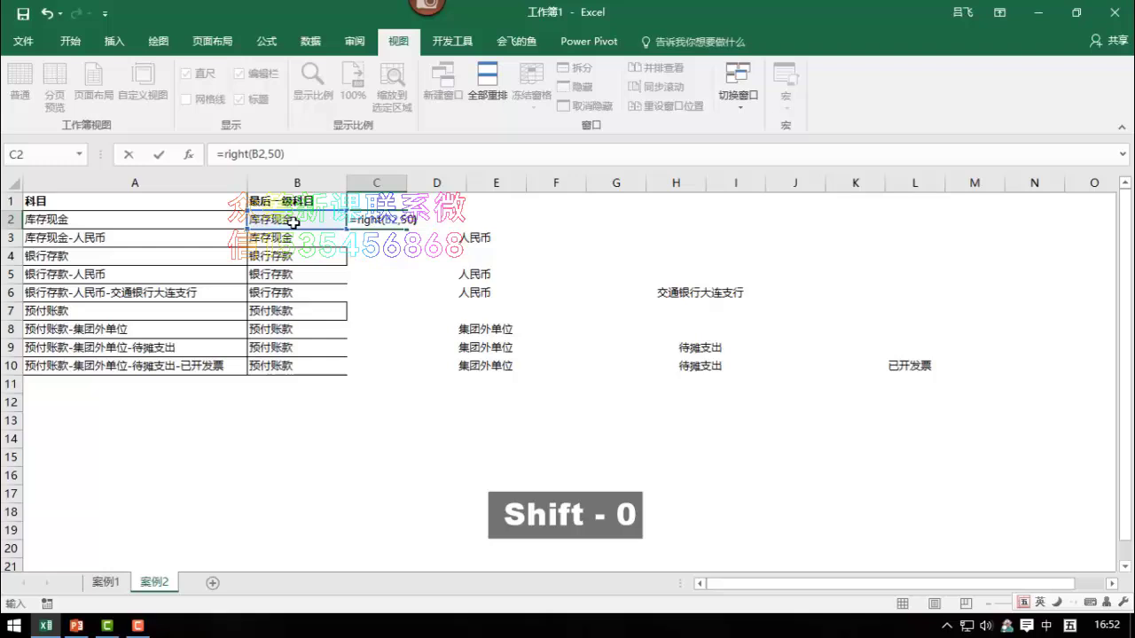
key(Return)
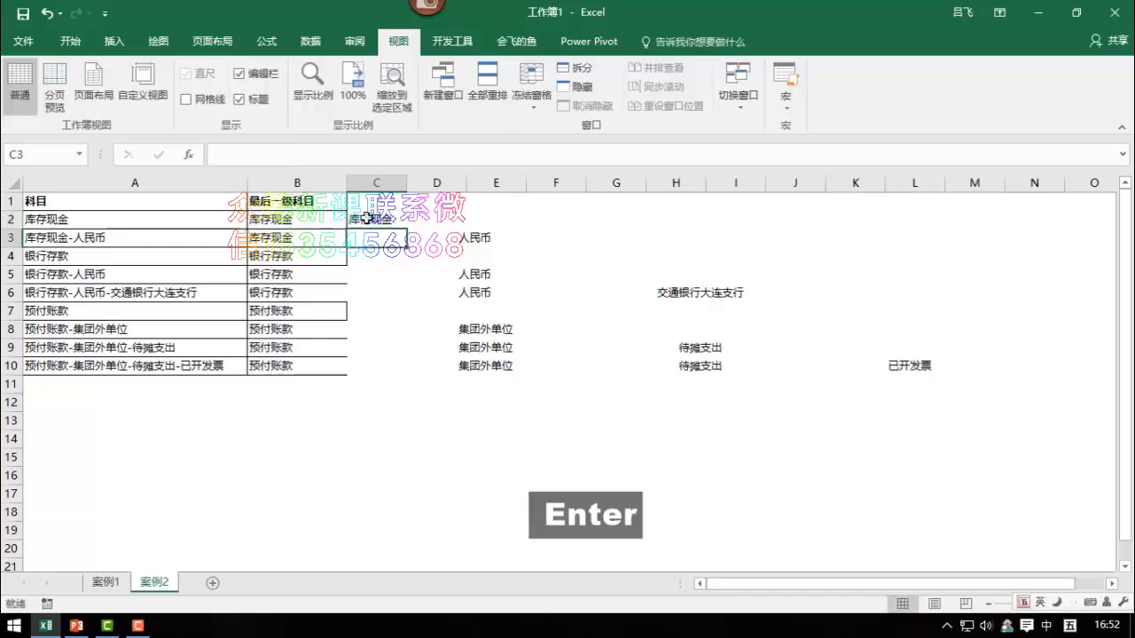
click(367, 219)
double_click(398, 230)
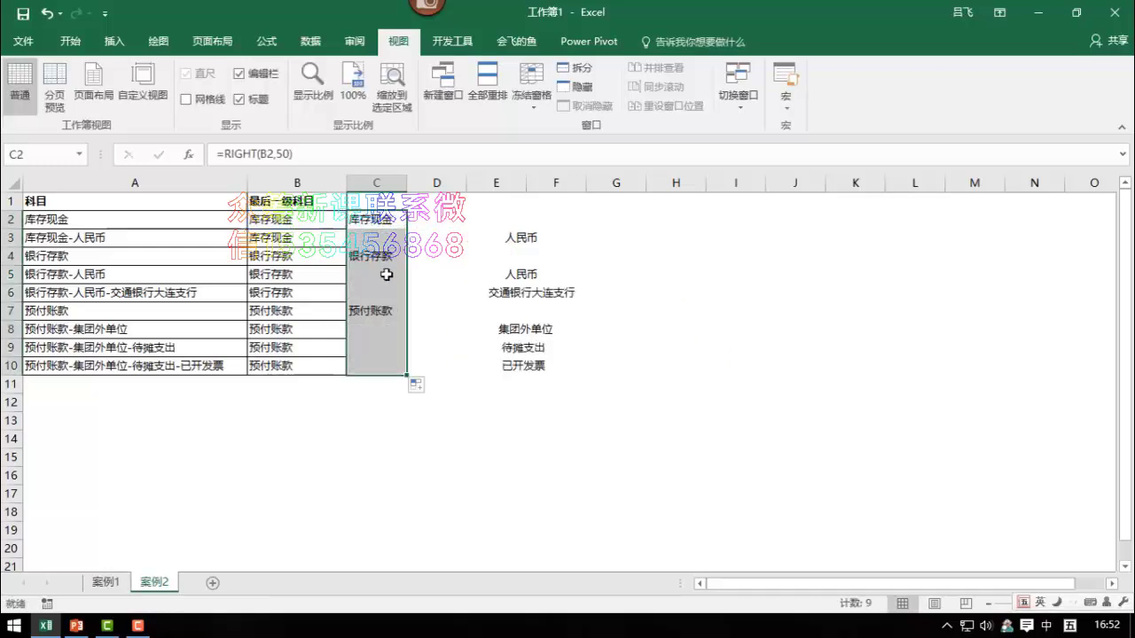
Enter =TRIM(C2) in D2 and fill it down to D10
click(428, 223)
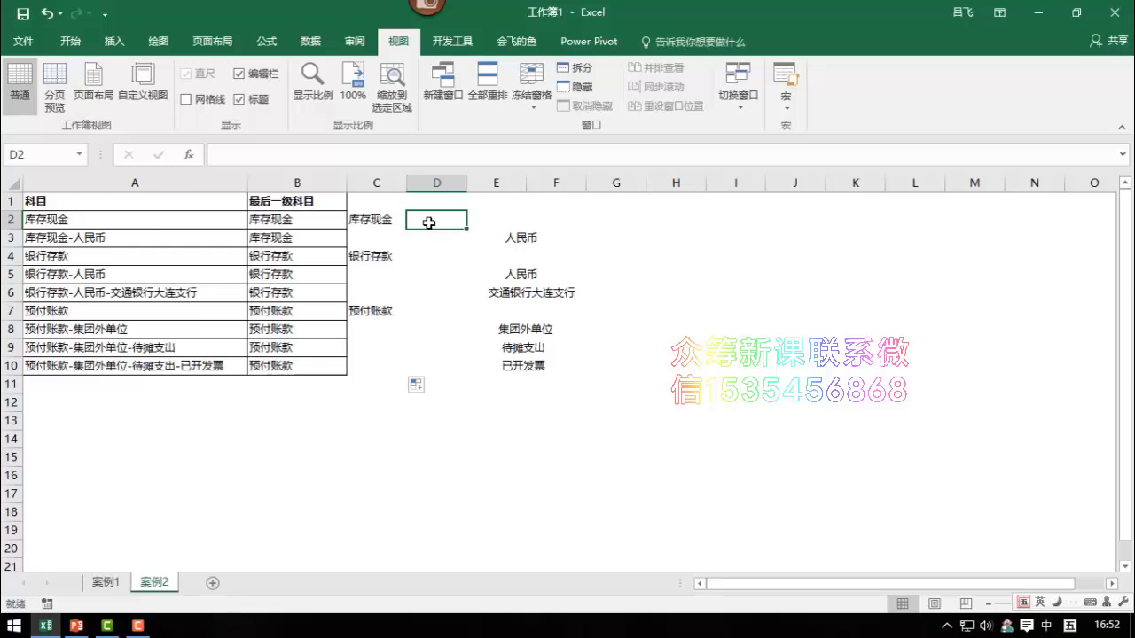
text(=trim)
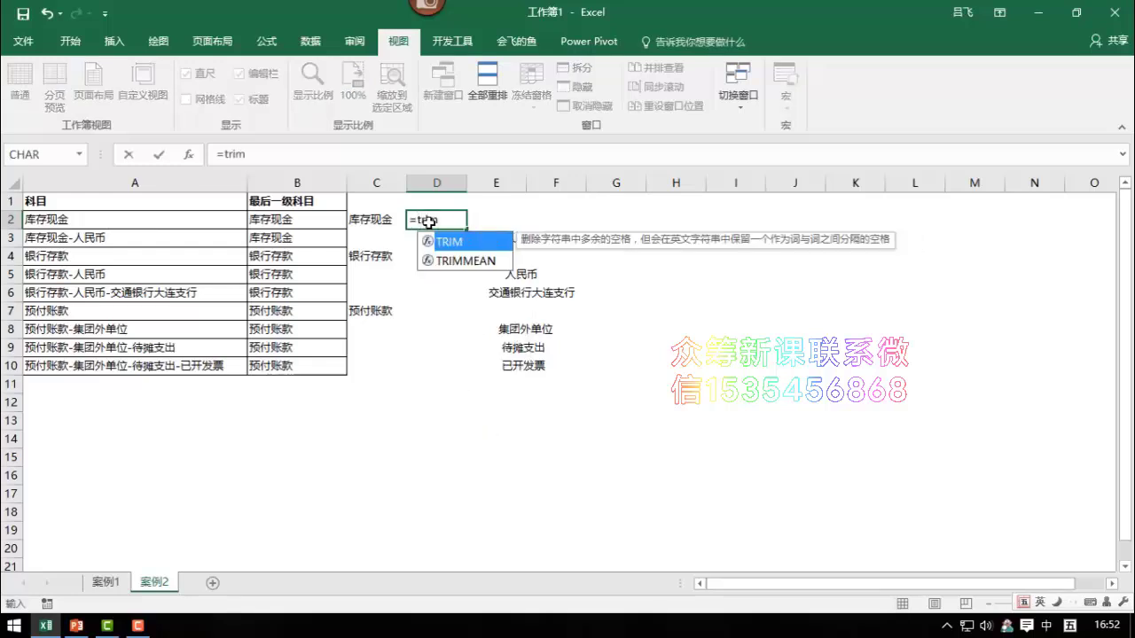
text(()
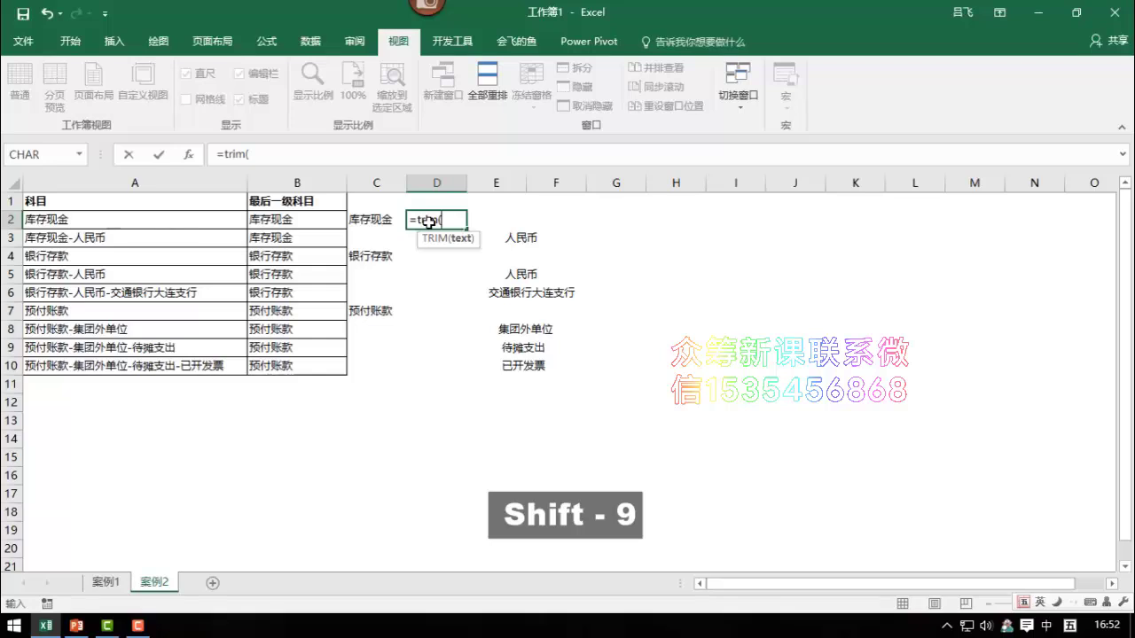
click(375, 218)
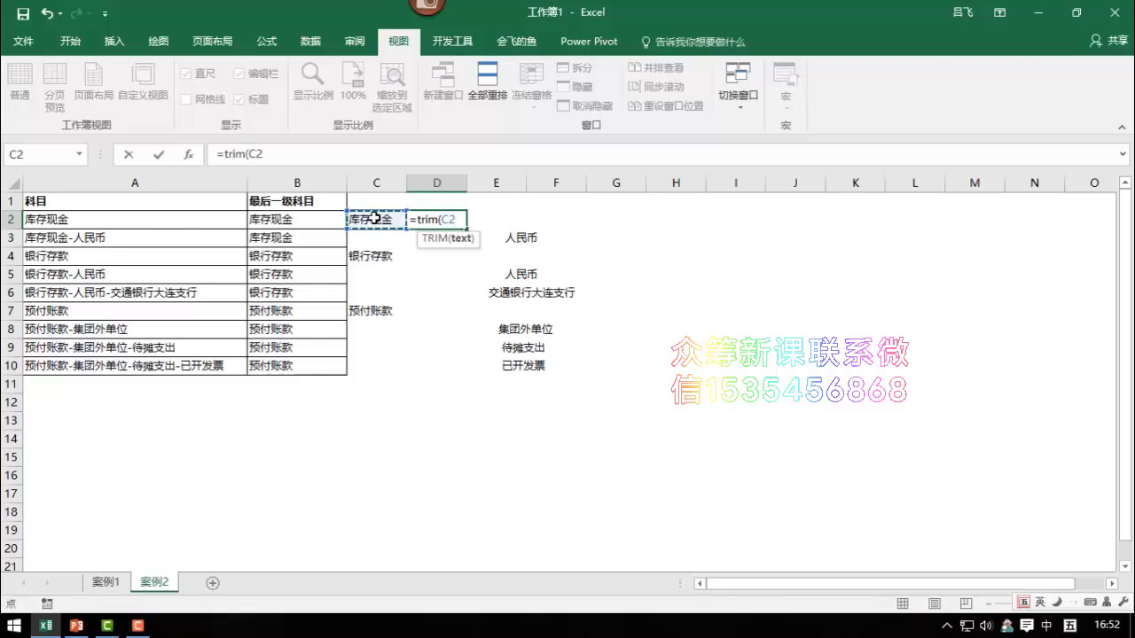
click(312, 157)
text())
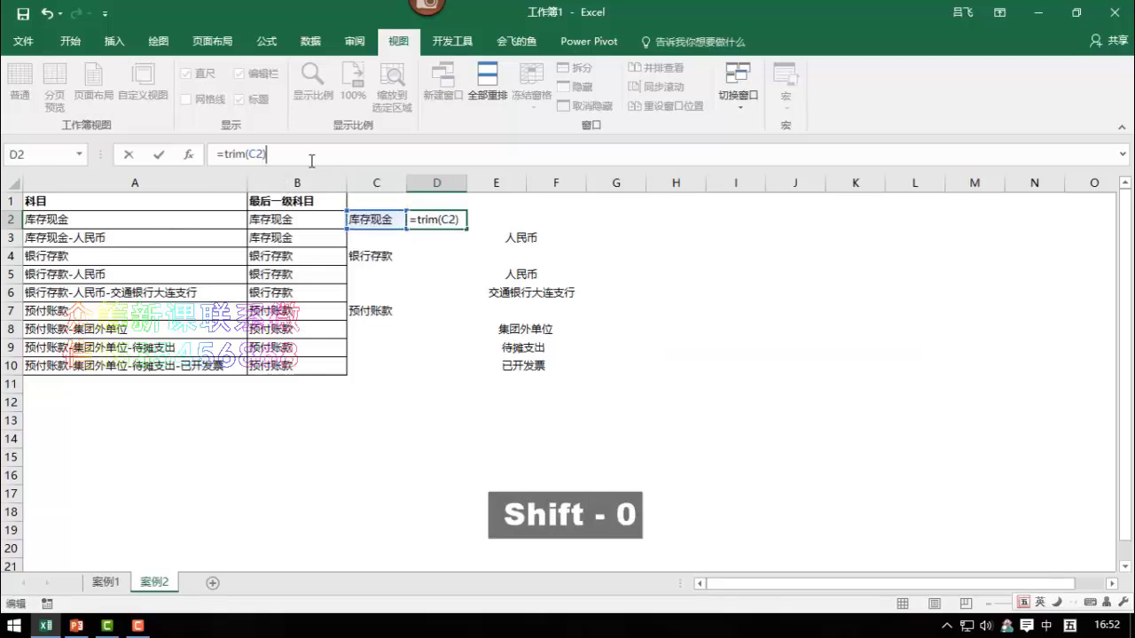
key(Return)
click(448, 220)
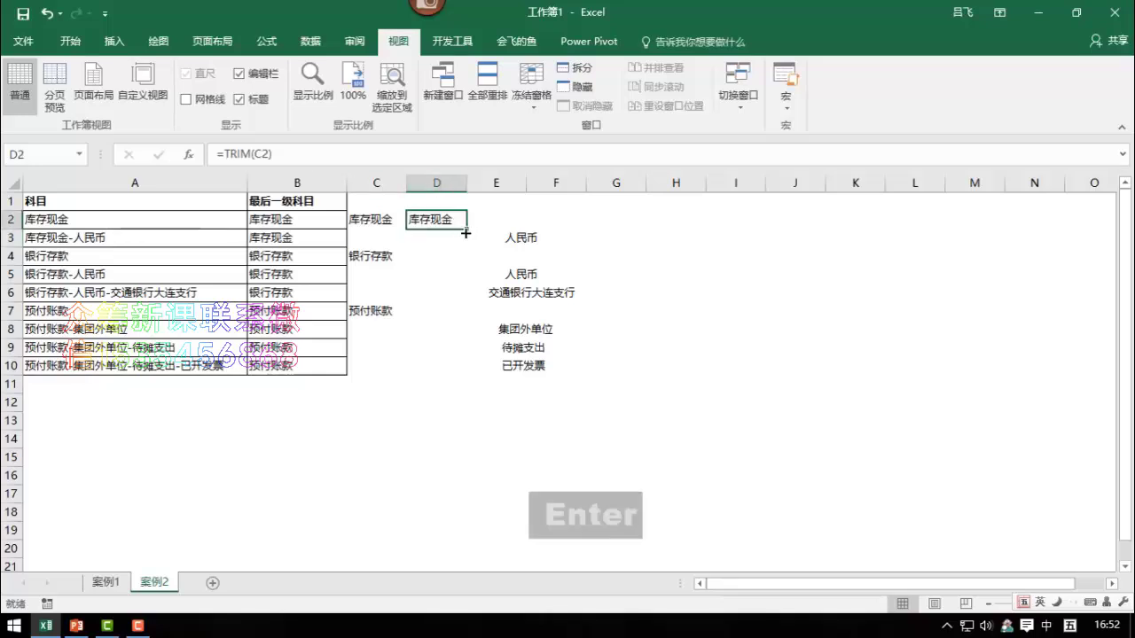
double_click(465, 232)
click(454, 257)
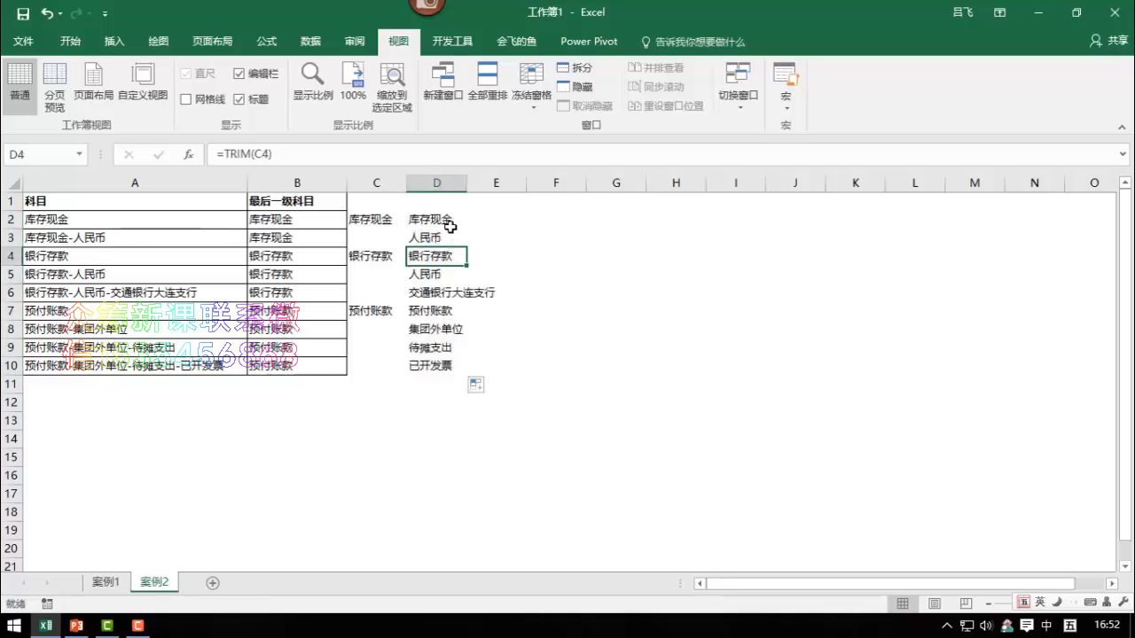
click(450, 219)
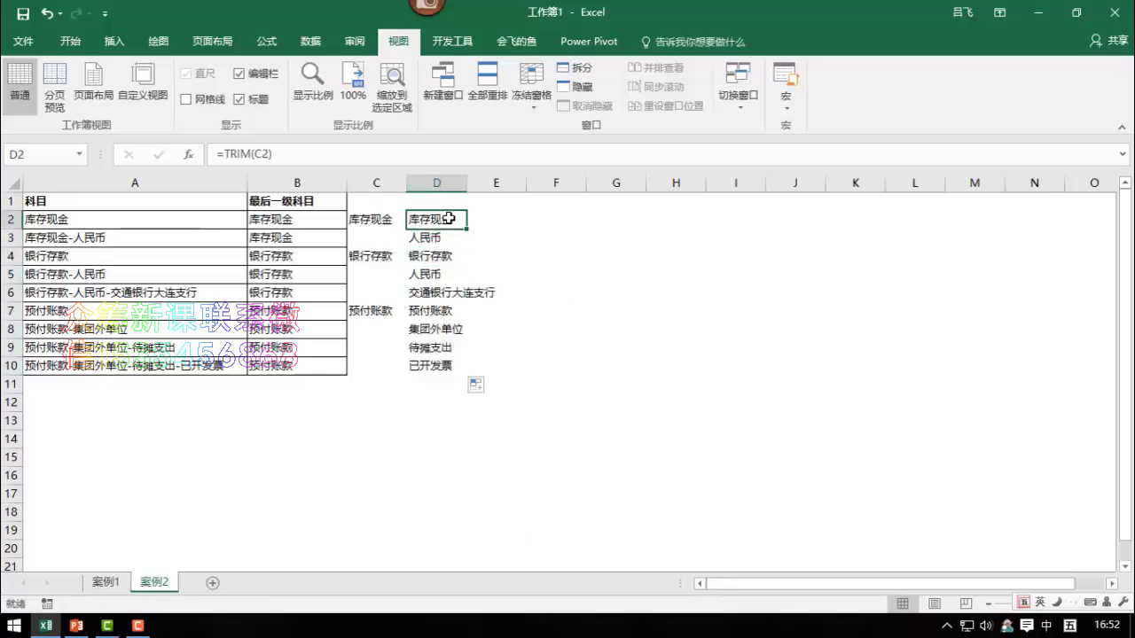
Replace the B2 reference in C2's RIGHT formula with the SUBSTITUTE(A2,"-",REPT(" ",50)) expression copied from B2
click(302, 219)
click(370, 220)
click(435, 221)
click(393, 221)
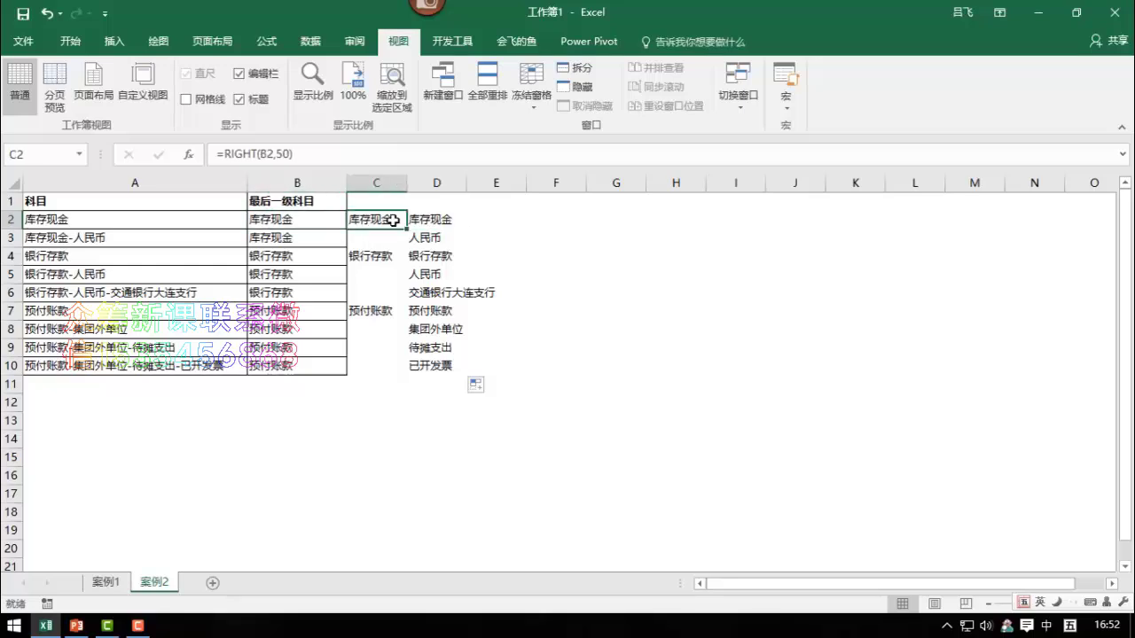
click(326, 222)
drag(404, 155, 225, 160)
key(ctrl+c)
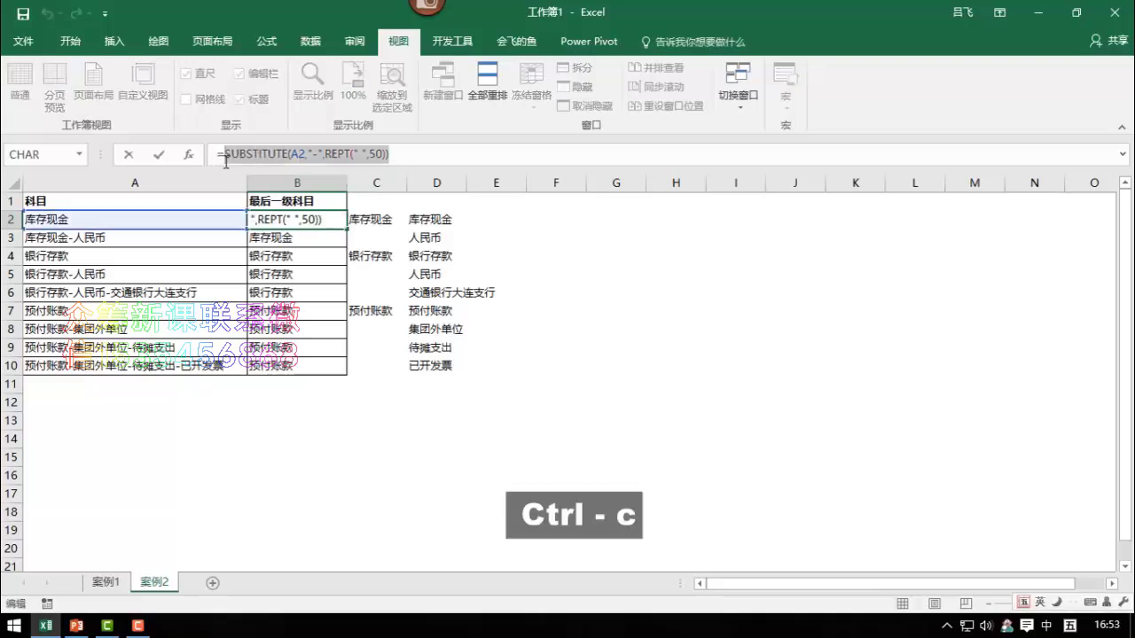
key(Escape)
click(376, 222)
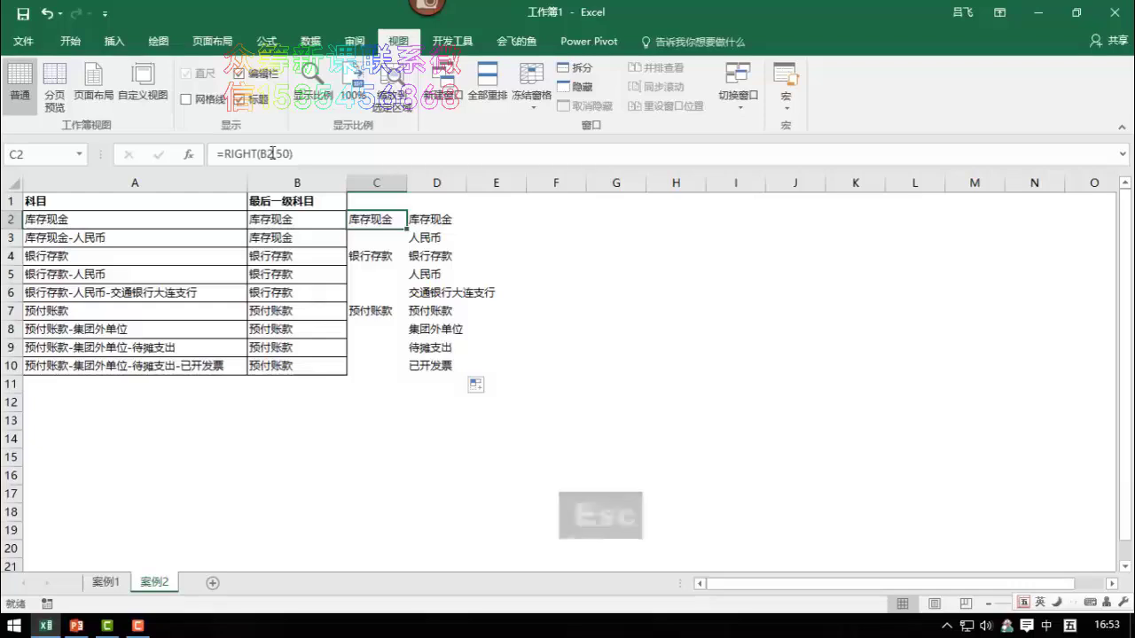
drag(273, 155, 260, 155)
key(ctrl+v)
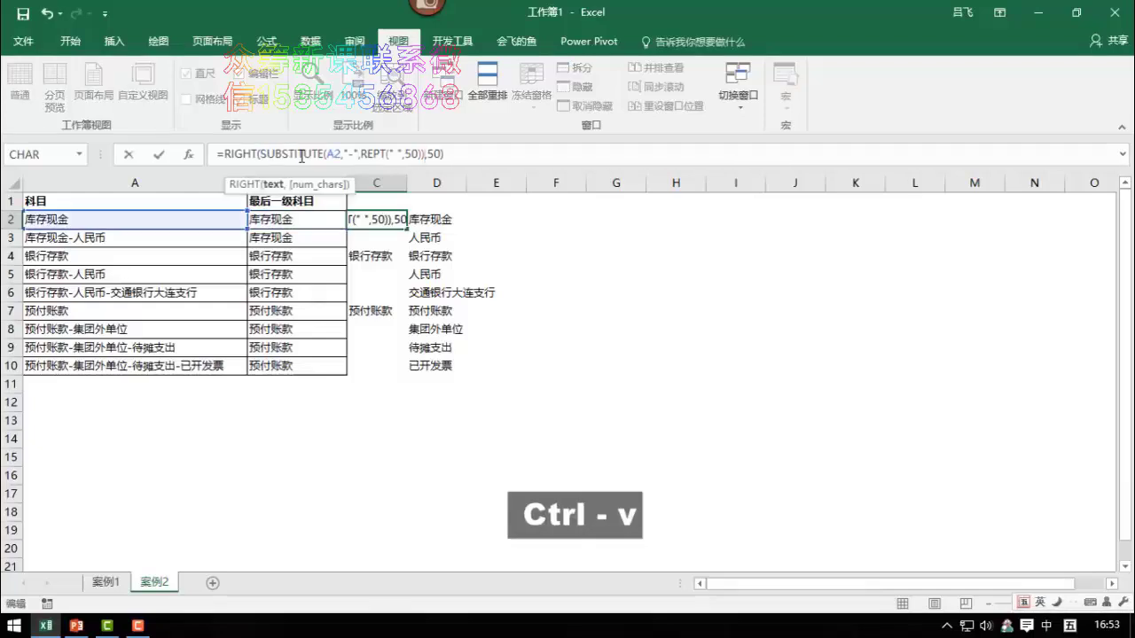
key(Return)
key(Up)
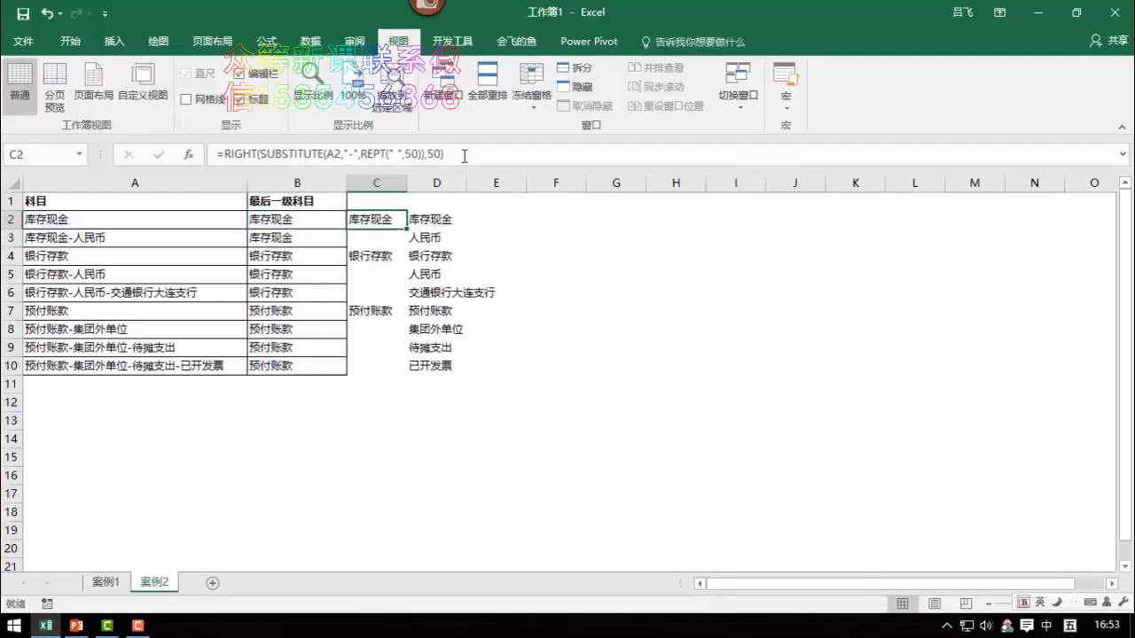
Replace the C2 reference in D2's TRIM formula with the full RIGHT(SUBSTITUTE(A2,"-",REPT(" ",50)),50) expression copied from C2
drag(445, 155, 225, 155)
key(ctrl+c)
key(Escape)
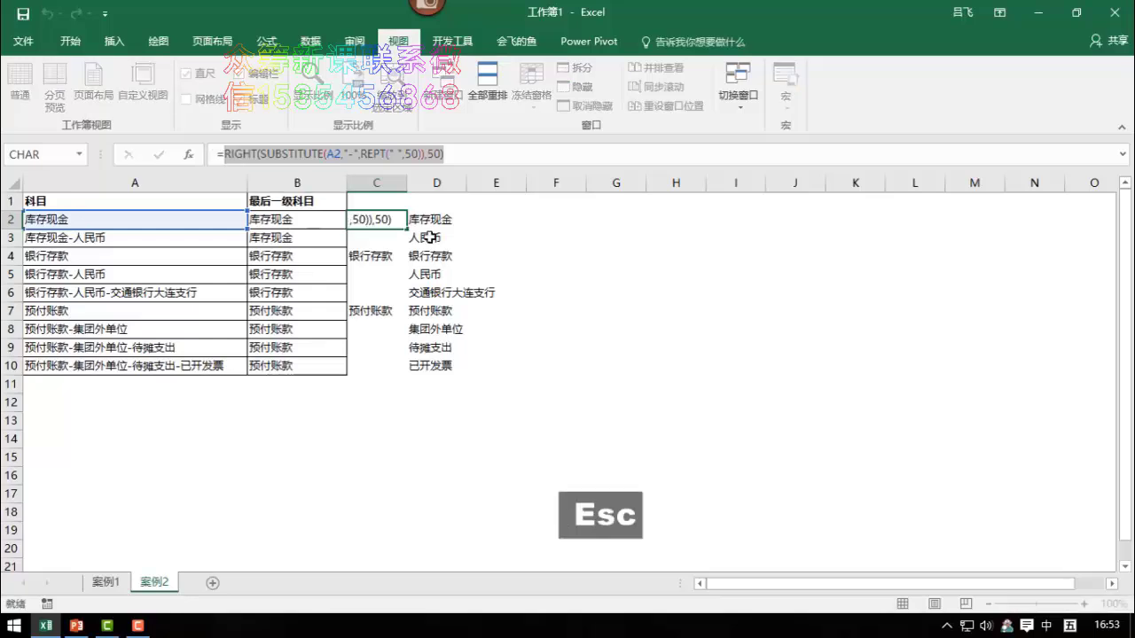
click(435, 222)
click(253, 154)
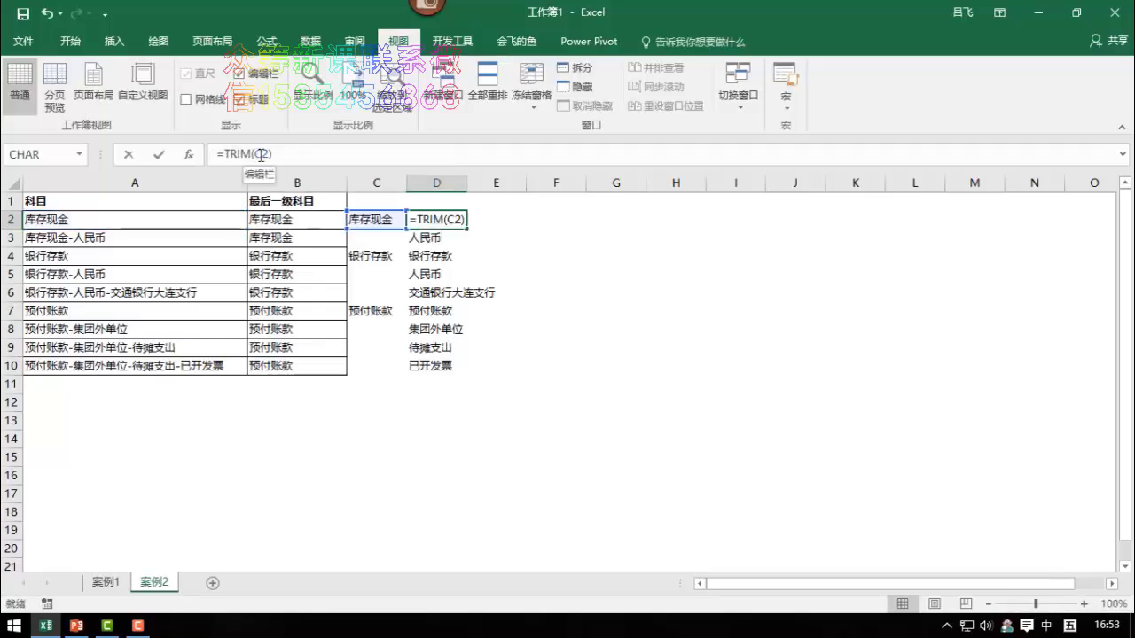
drag(255, 155, 266, 154)
key(ctrl+v)
key(Return)
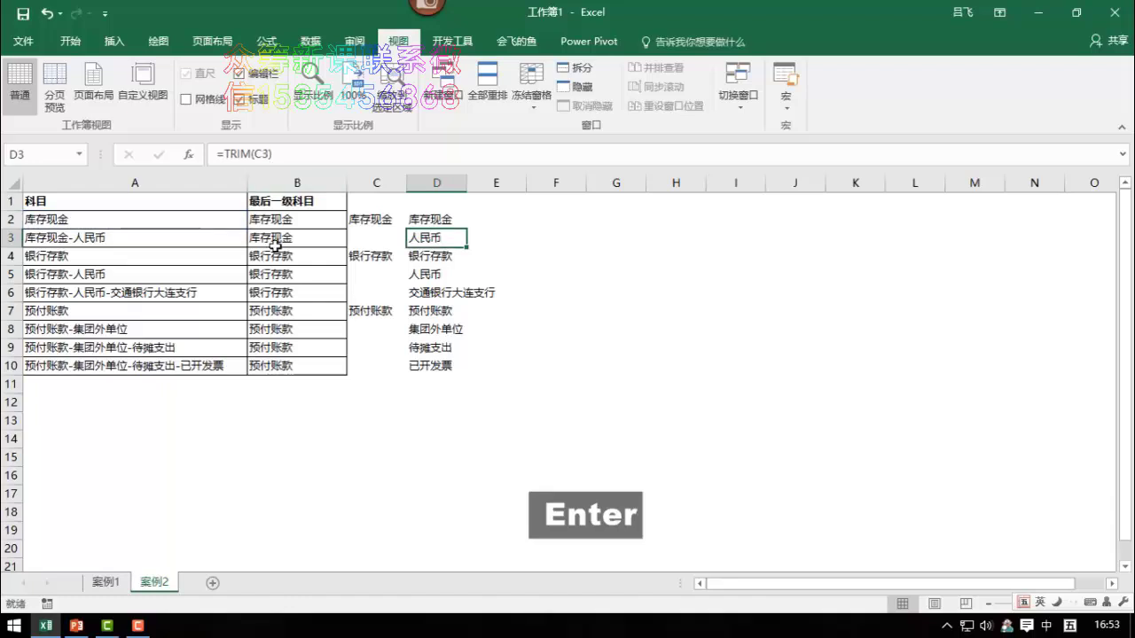
Clear the helper formulas in B2:C10
drag(291, 221, 359, 362)
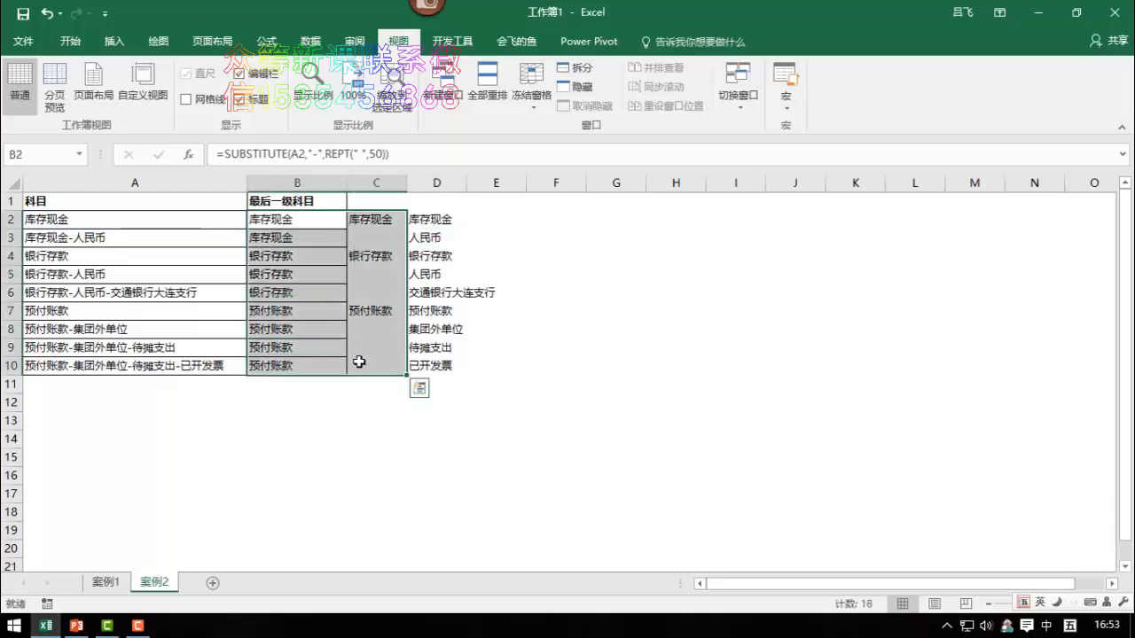
key(Delete)
key(Return)
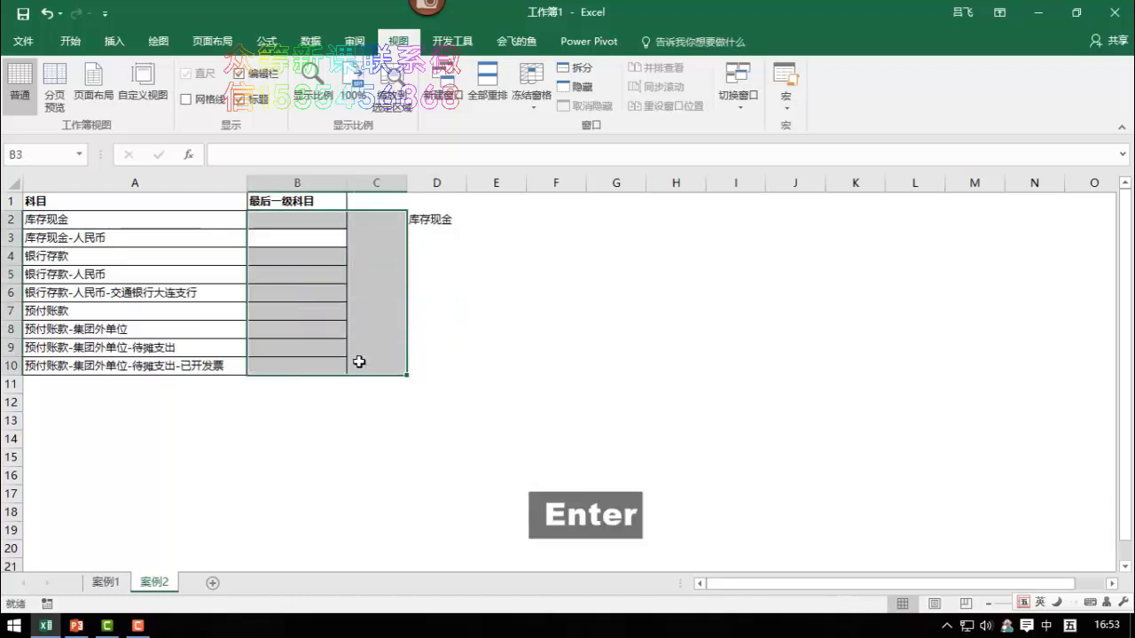
Fill the nested TRIM formula from D2 down to D10
click(425, 220)
drag(467, 231, 477, 382)
click(442, 277)
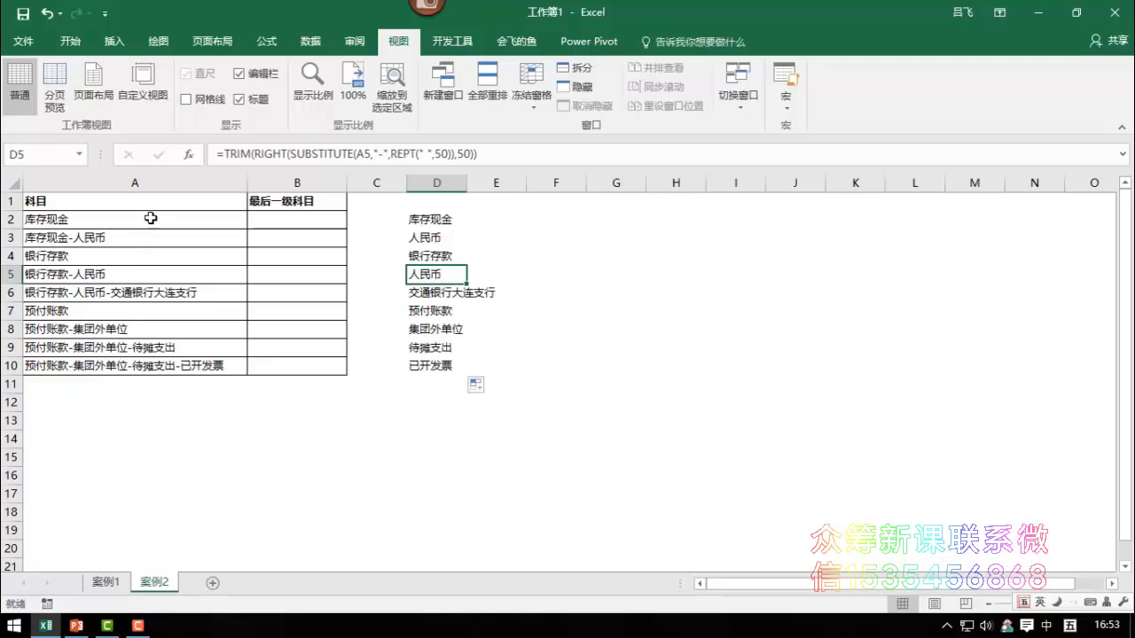
Copy the account names in A2:A10 into column B starting at B2
drag(150, 219, 144, 361)
key(ctrl+c)
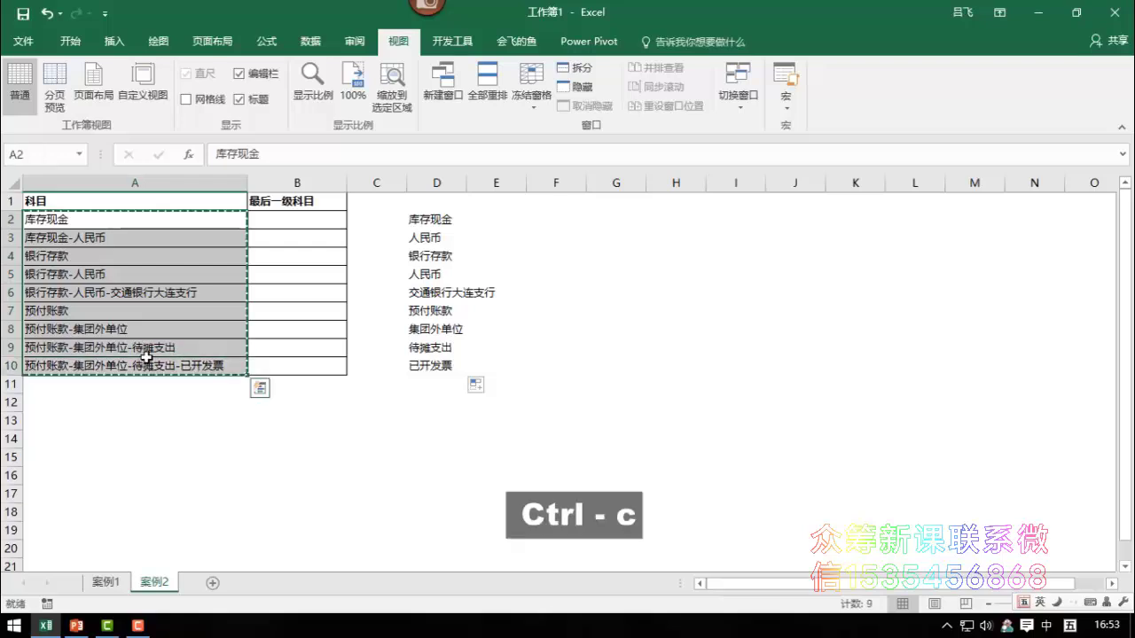
click(299, 220)
key(ctrl+v)
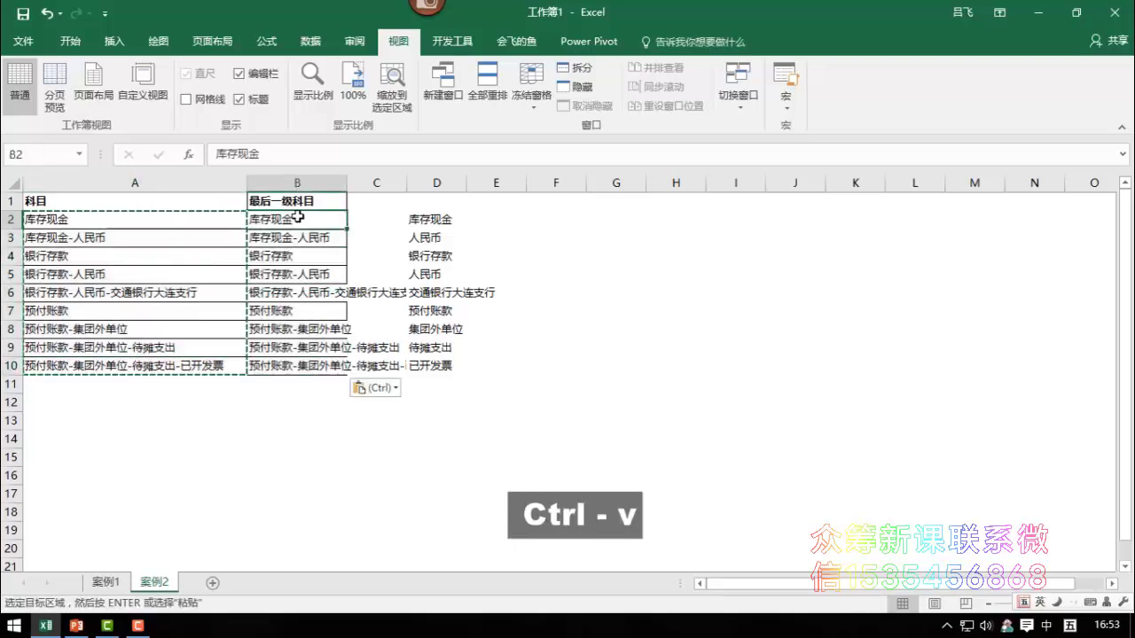
key(Escape)
Replace every match of the wildcard pattern *- in B2:B10 with nothing, then close the find-and-replace dialog
drag(299, 218, 305, 360)
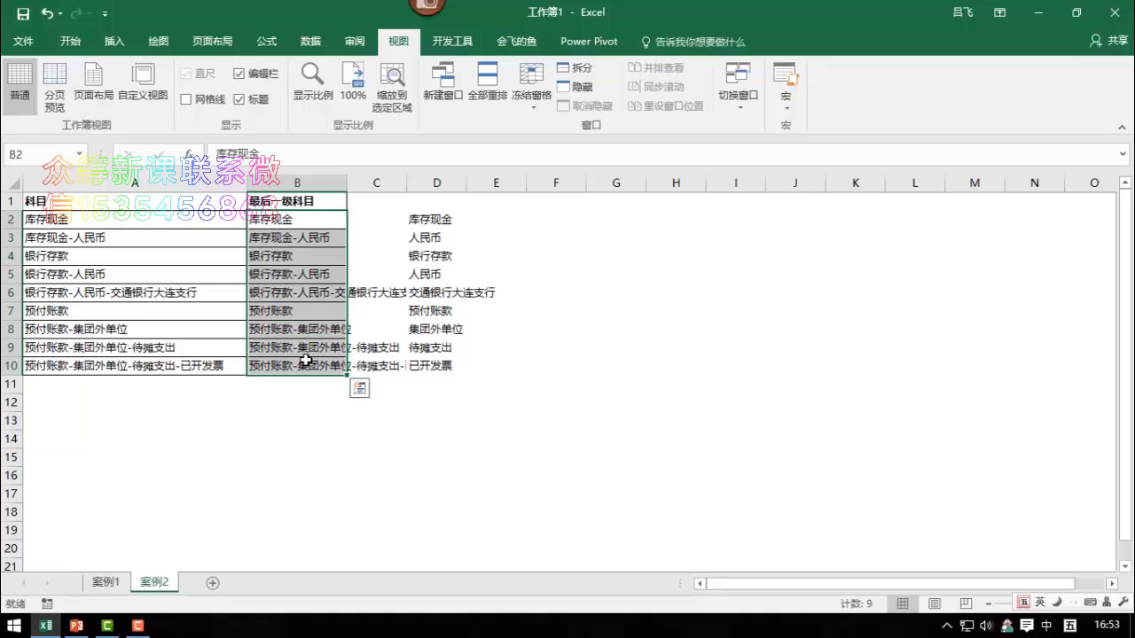
key(ctrl+h)
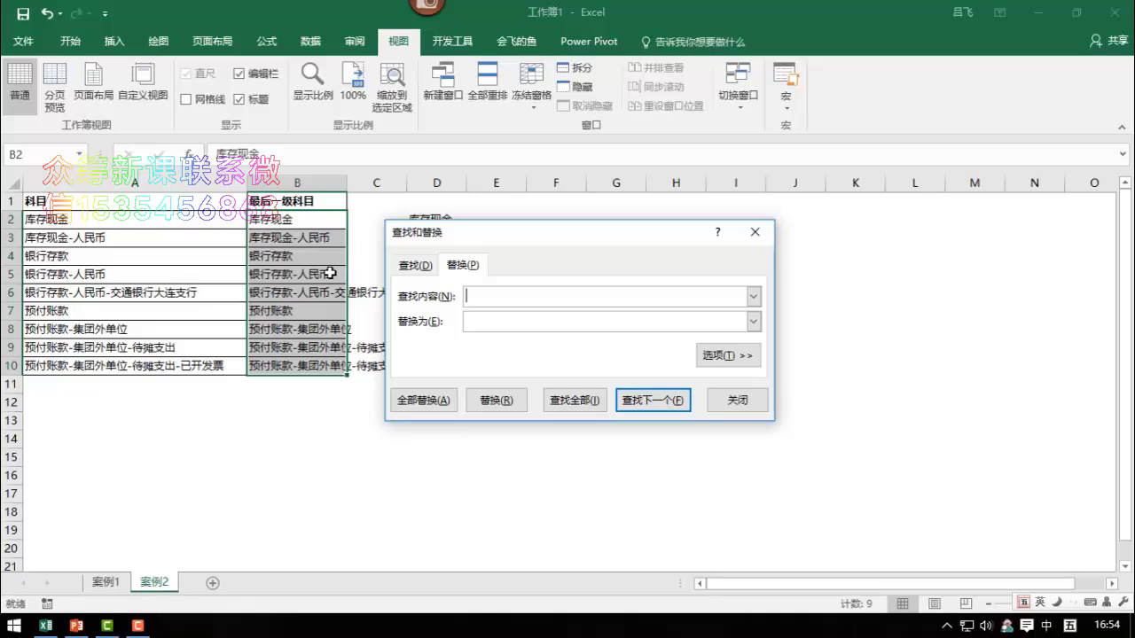
text(*)
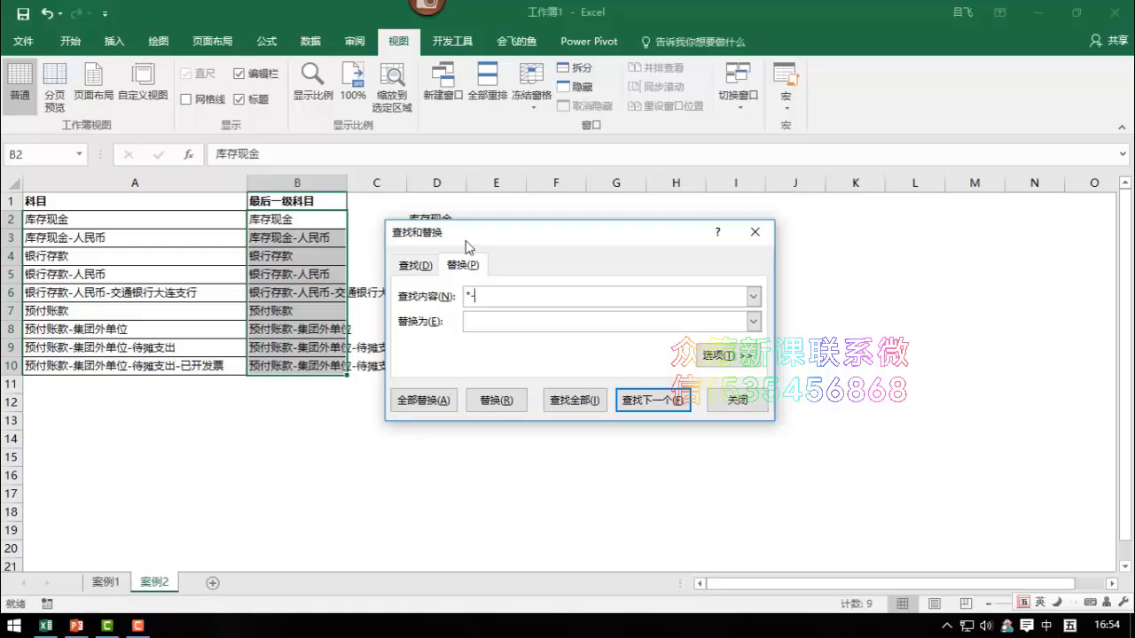
drag(497, 232, 597, 210)
click(543, 379)
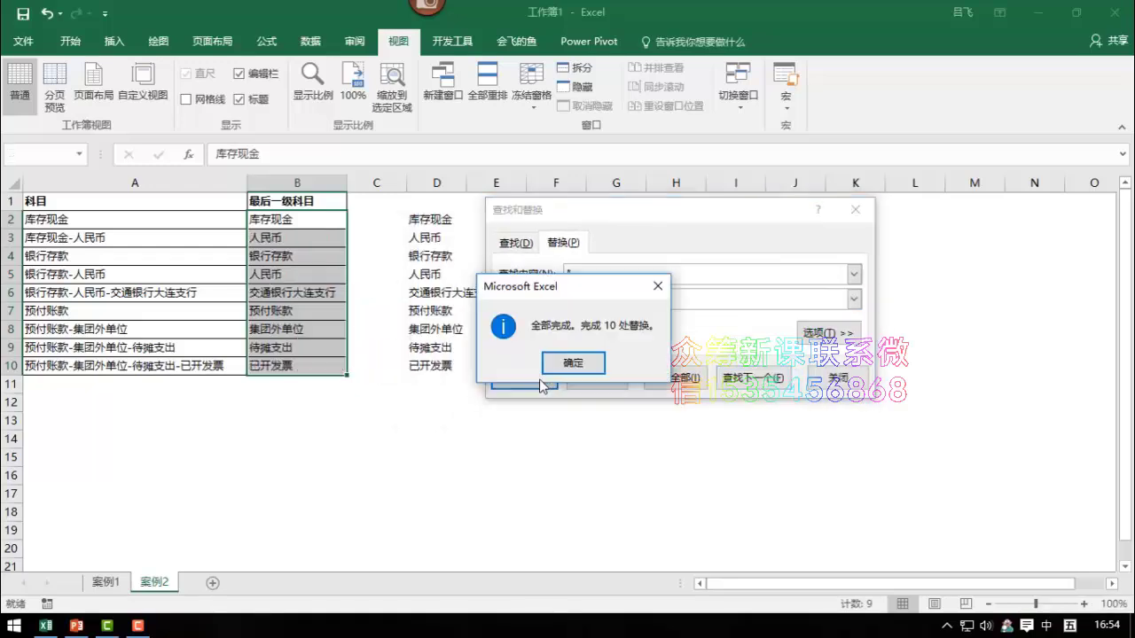
click(566, 360)
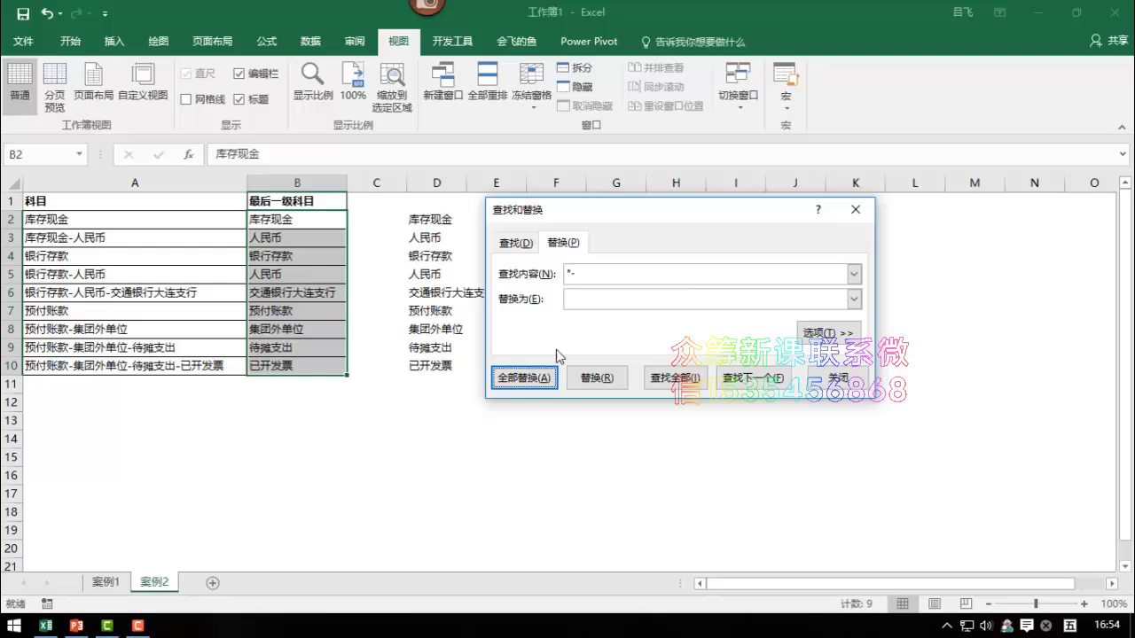
click(856, 209)
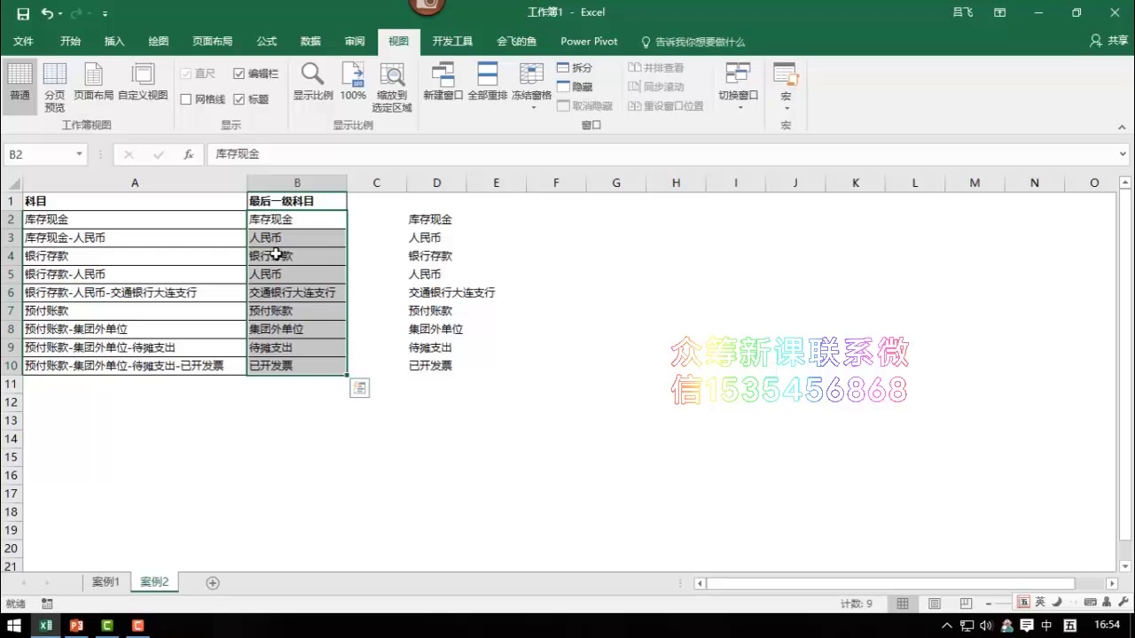
View the nested formula in D2, then switch to PowerPoint and its slide 提取最后一级科目
click(431, 219)
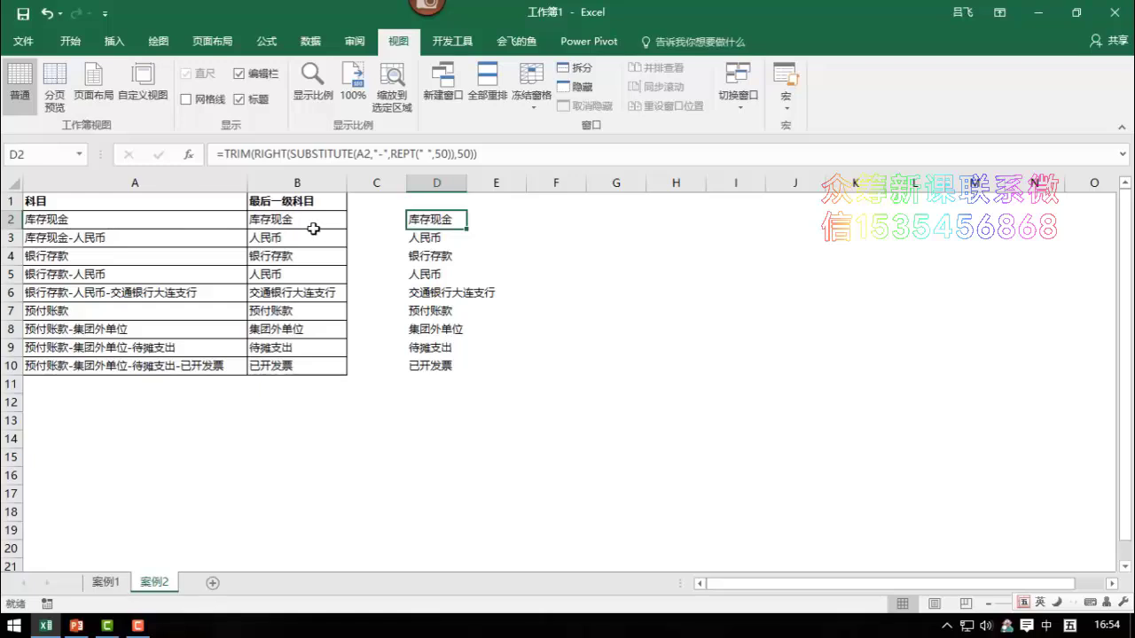
click(76, 626)
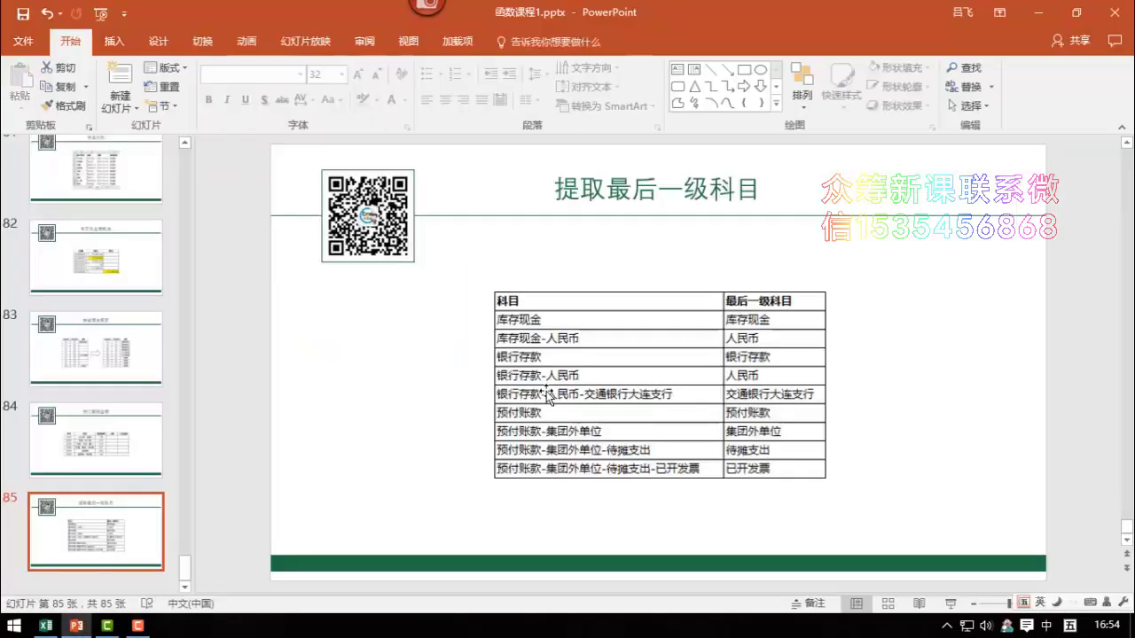